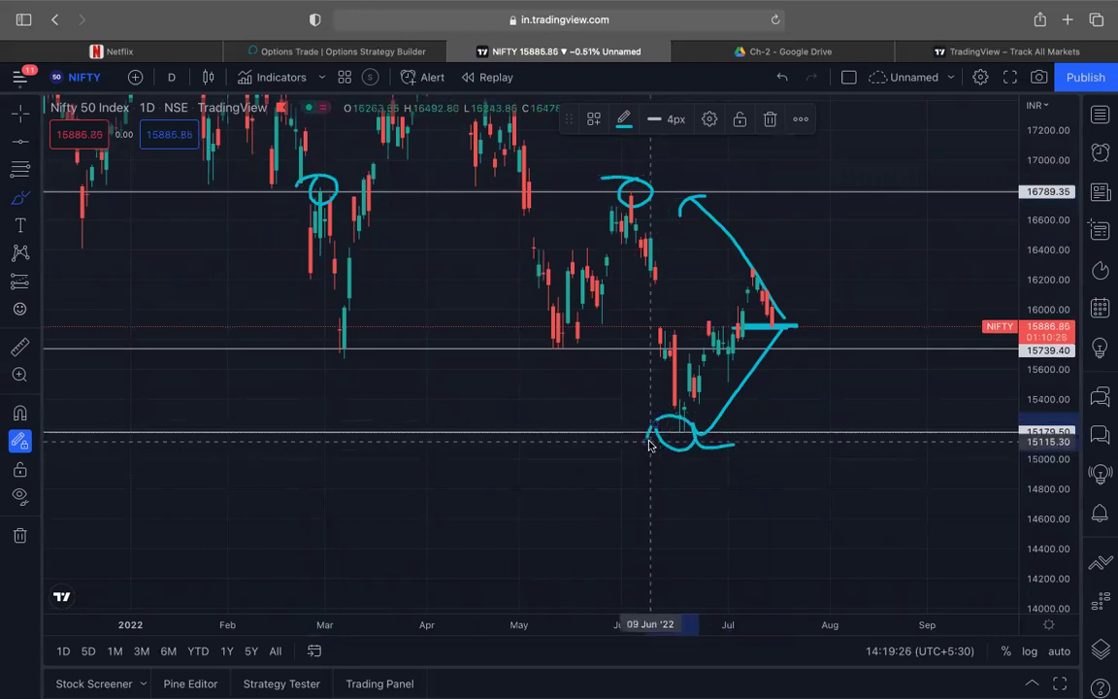
Step: Mark the current price level with a brush stroke, and remove all drawings from the Nifty 50 chart
mouse_move(740, 327)
mouse_down()
mouse_move(831, 327)
mouse_move(810, 335)
mouse_up()
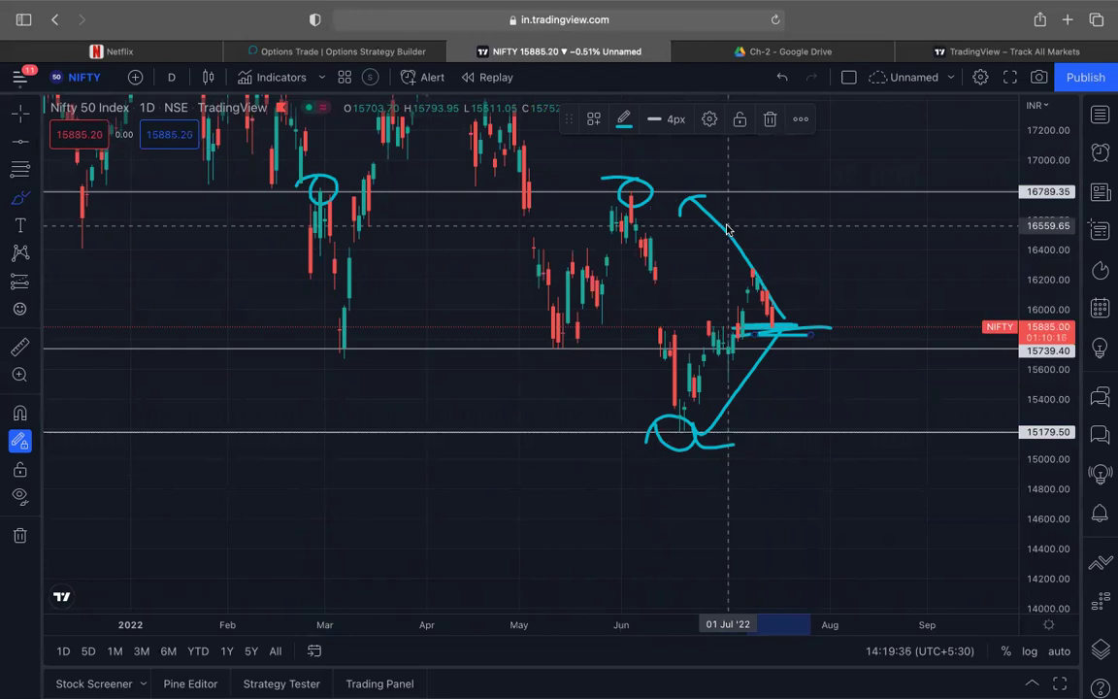
click(19, 535)
click(107, 532)
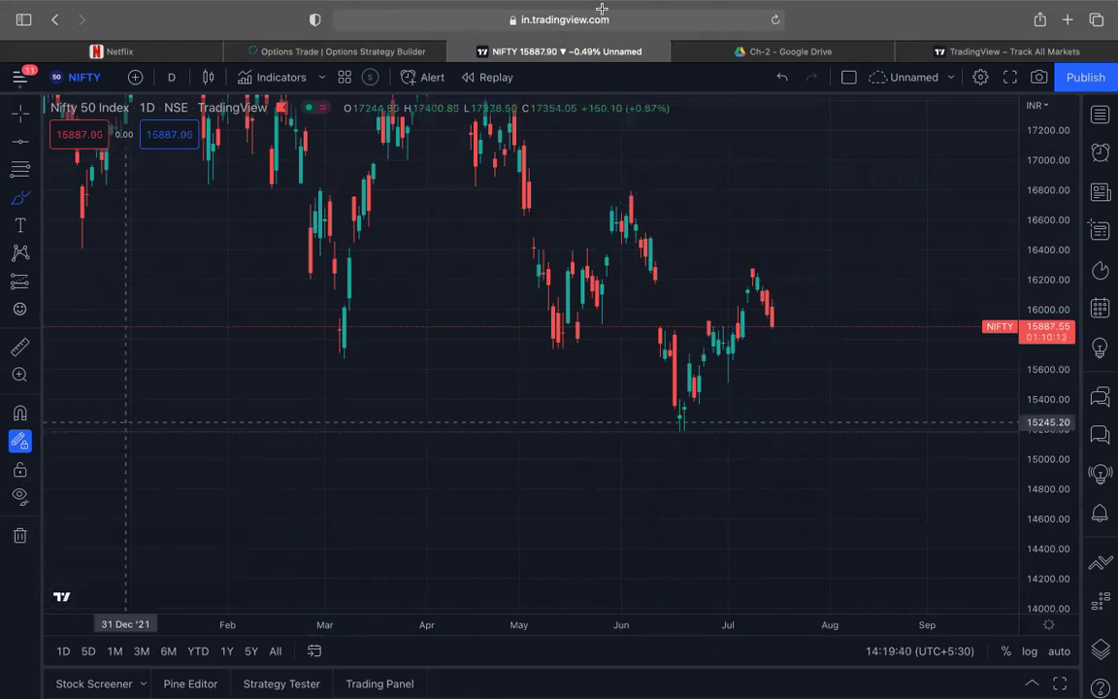
Step: Switch to Opstra Options Analytics and open a blank strategy builder from the options portfolio
click(349, 52)
scroll(479, 283, up, 5)
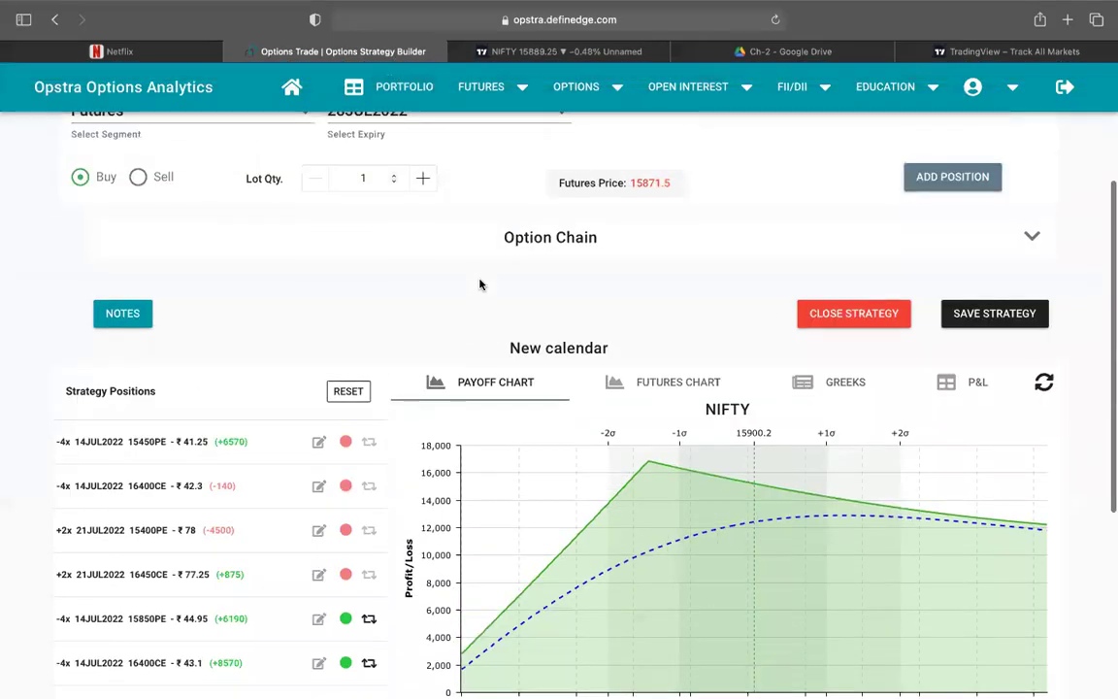
click(432, 93)
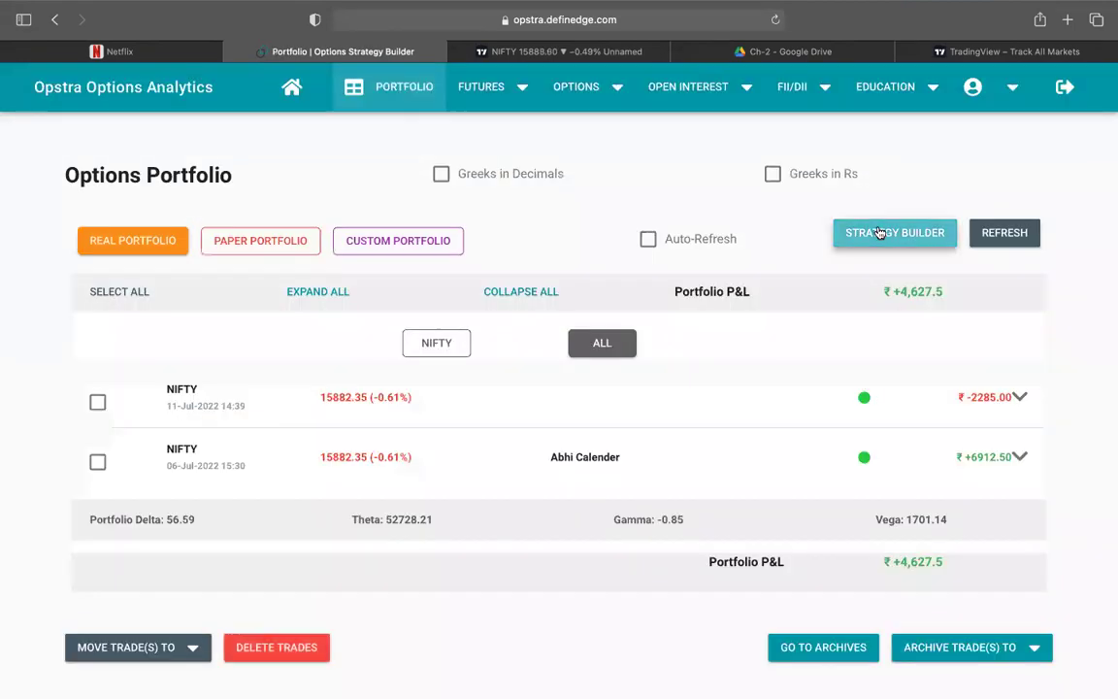
click(878, 233)
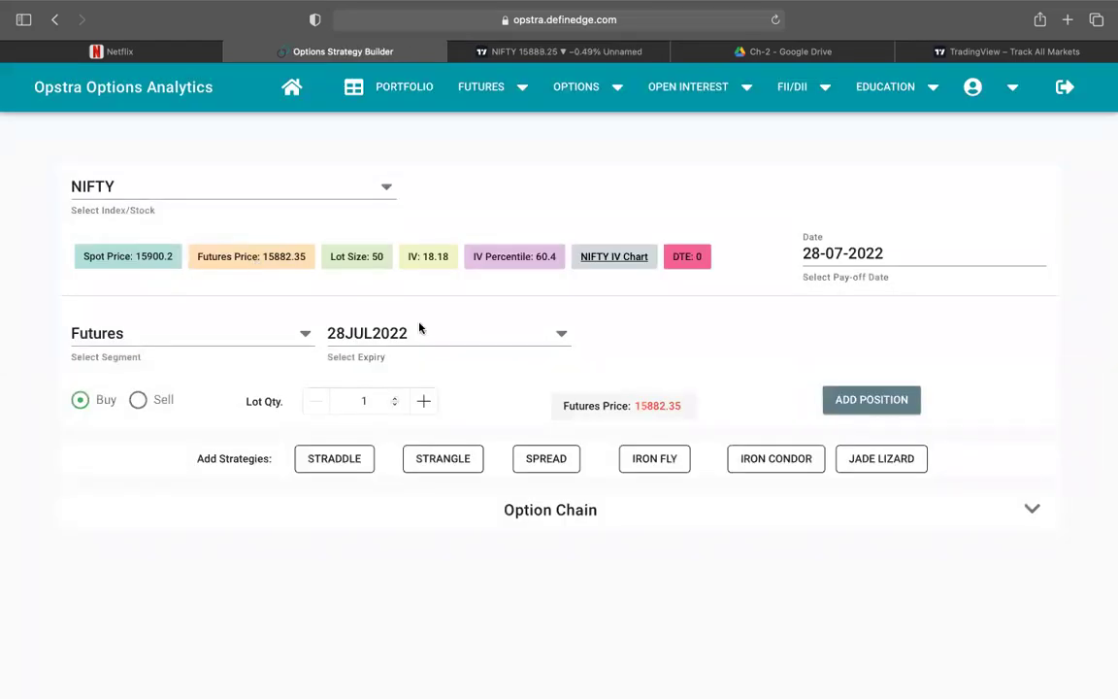
Step: Set the NIFTY expiry to 21JUL2022 and expand the option chain
click(423, 327)
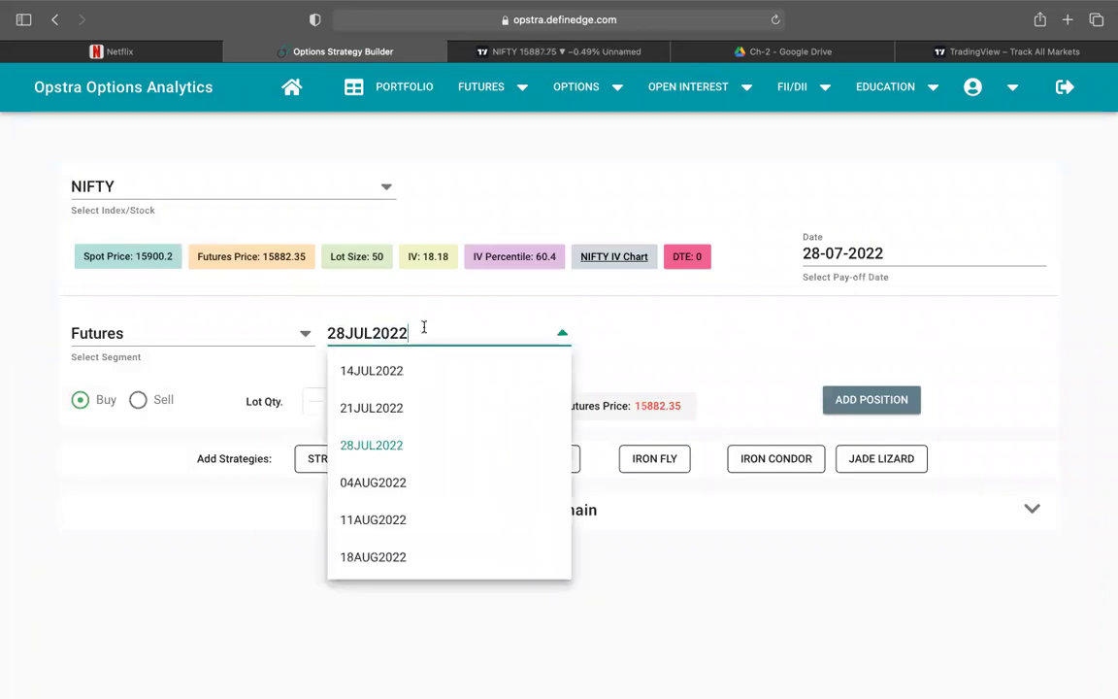
click(375, 406)
click(831, 512)
Step: Add a sell position of 2 lots in the 21JUL2022 15500 put at 41.7
scroll(830, 512, down, 10)
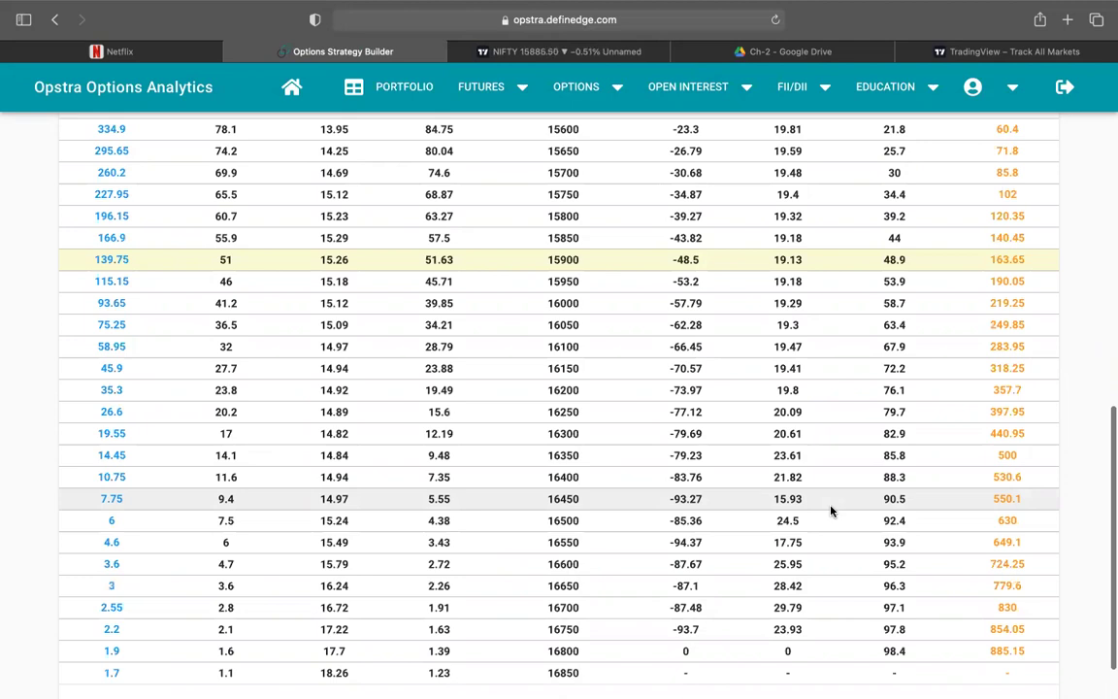
scroll(831, 511, up, 3)
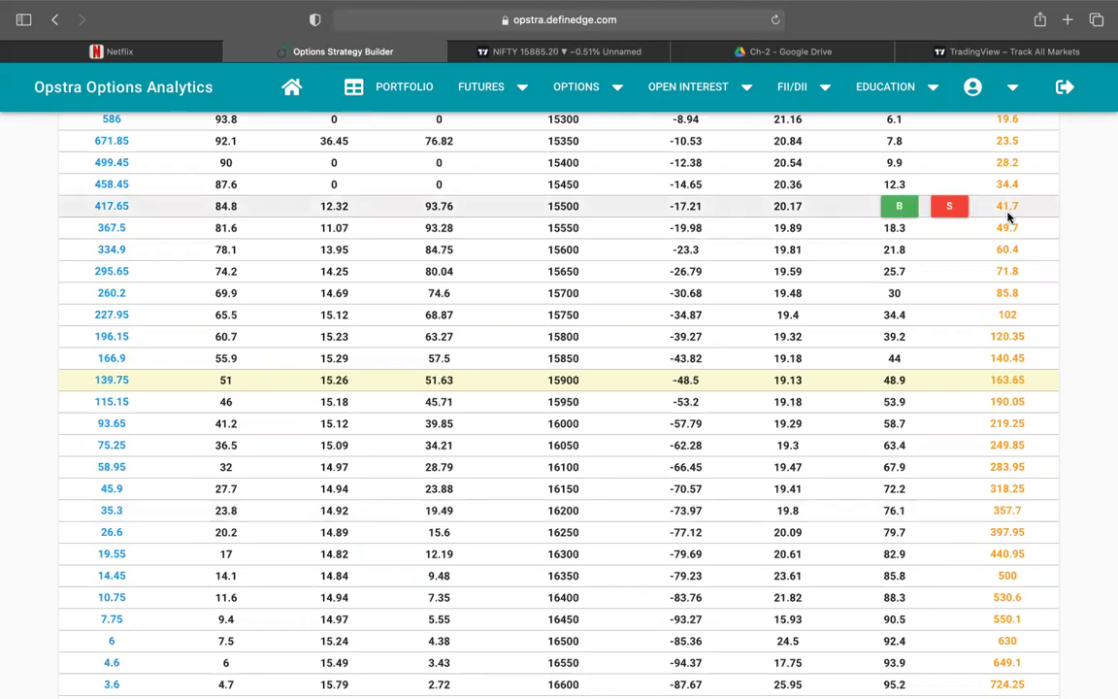
click(949, 206)
click(613, 442)
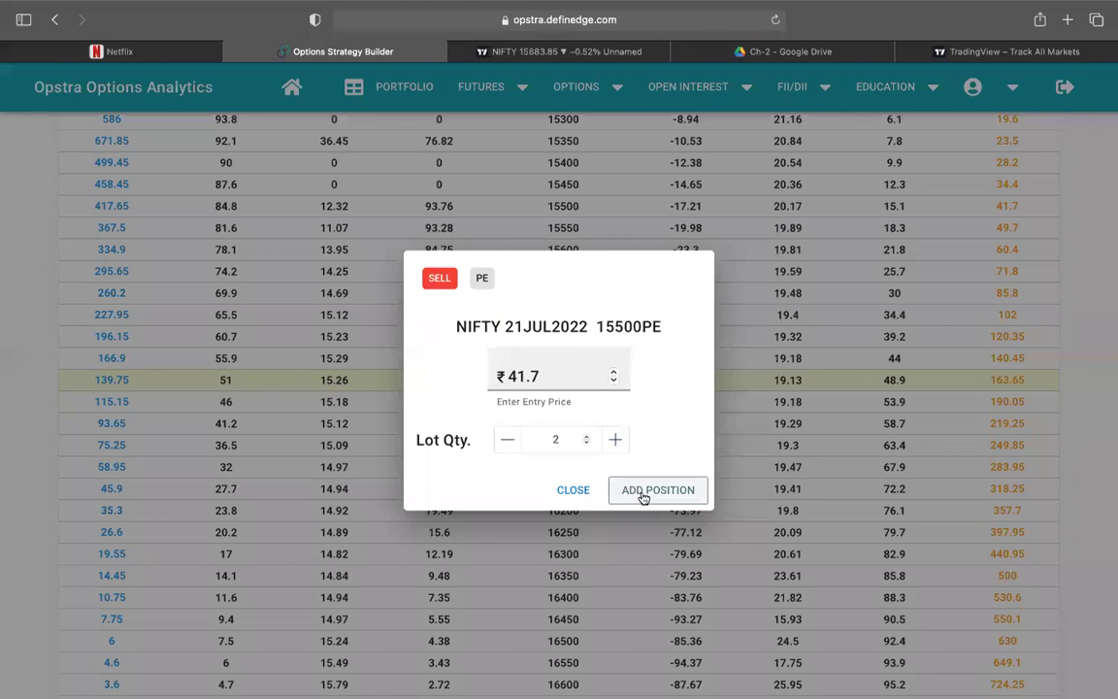
click(641, 491)
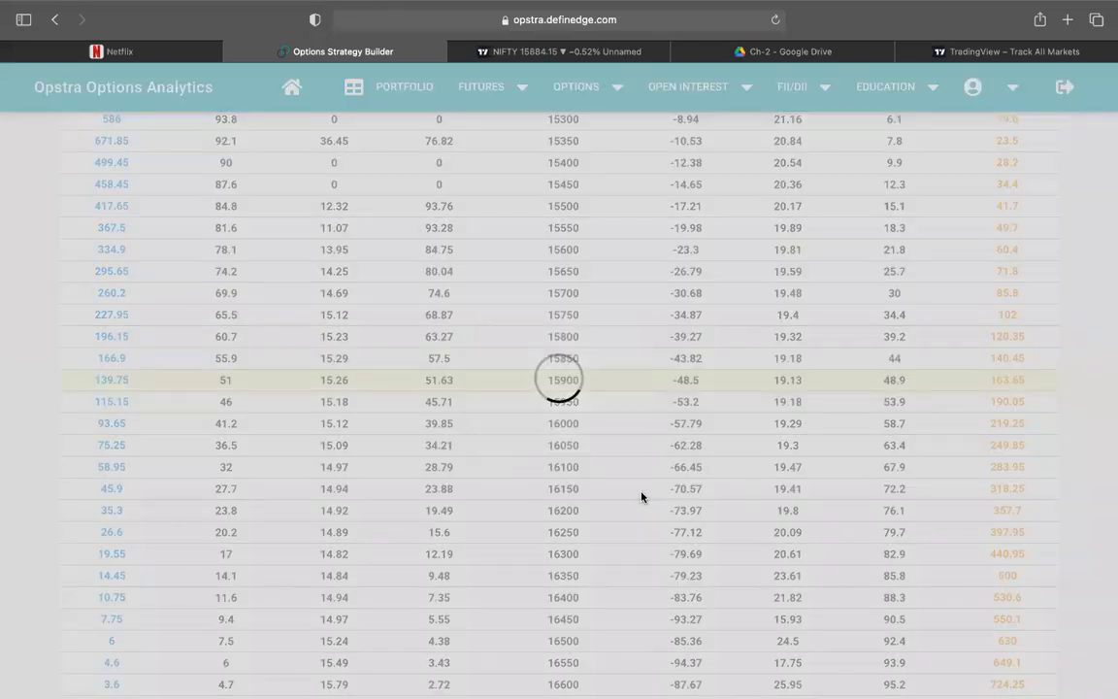
Step: Add a sell position of 2 lots in the 21JUL2022 16200 call at 35.3
scroll(438, 517, down, 2)
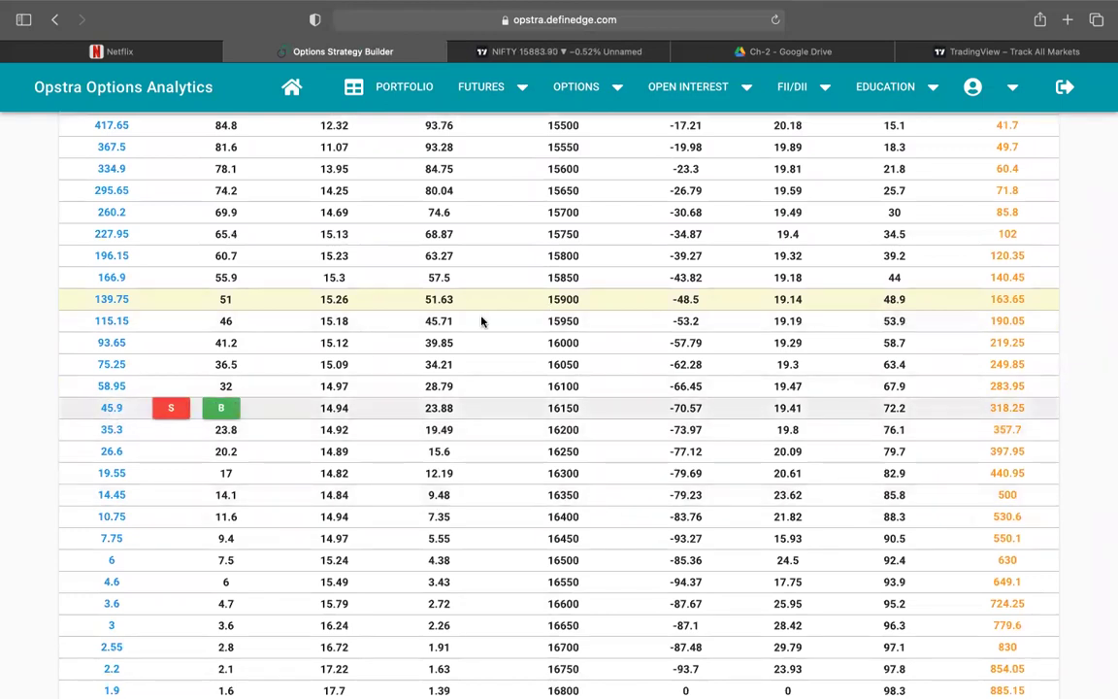
click(219, 408)
mouse_move(113, 433)
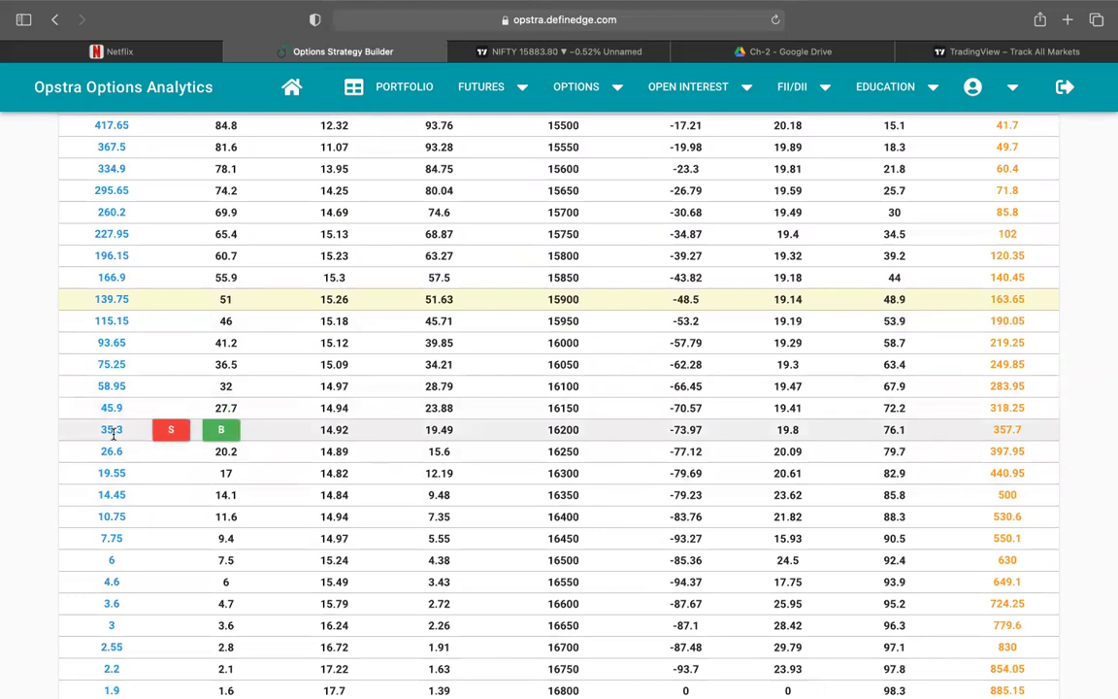
click(171, 429)
click(678, 492)
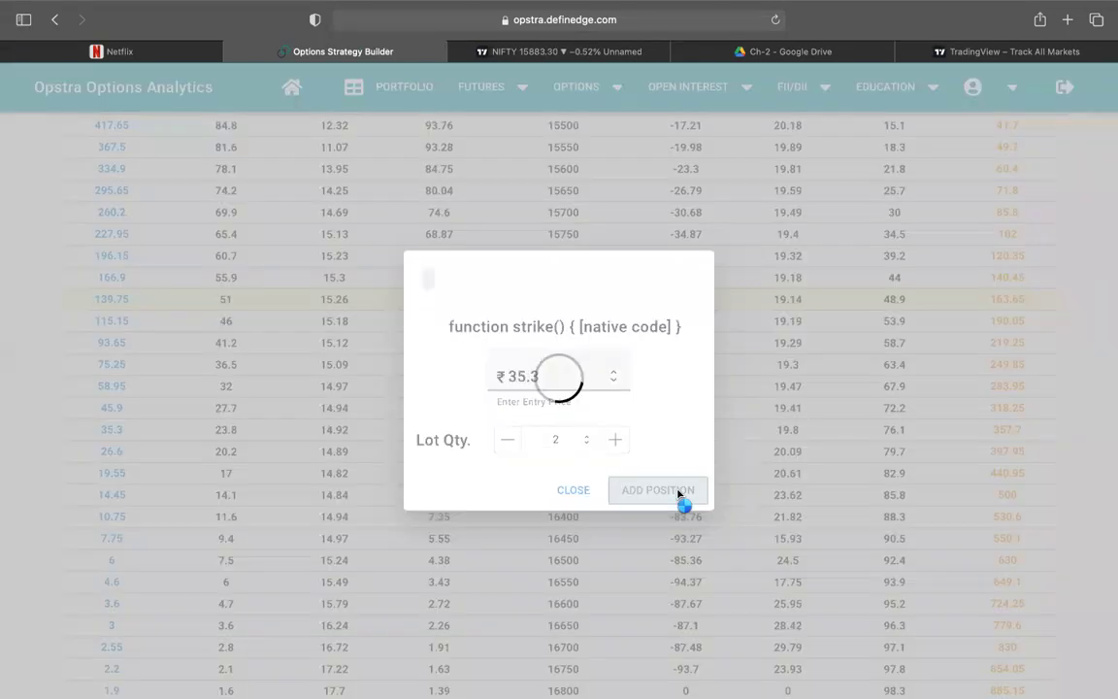
Step: Examine the short strangle's payoff chart, maximum profit and probability of profit
scroll(678, 492, down, 10)
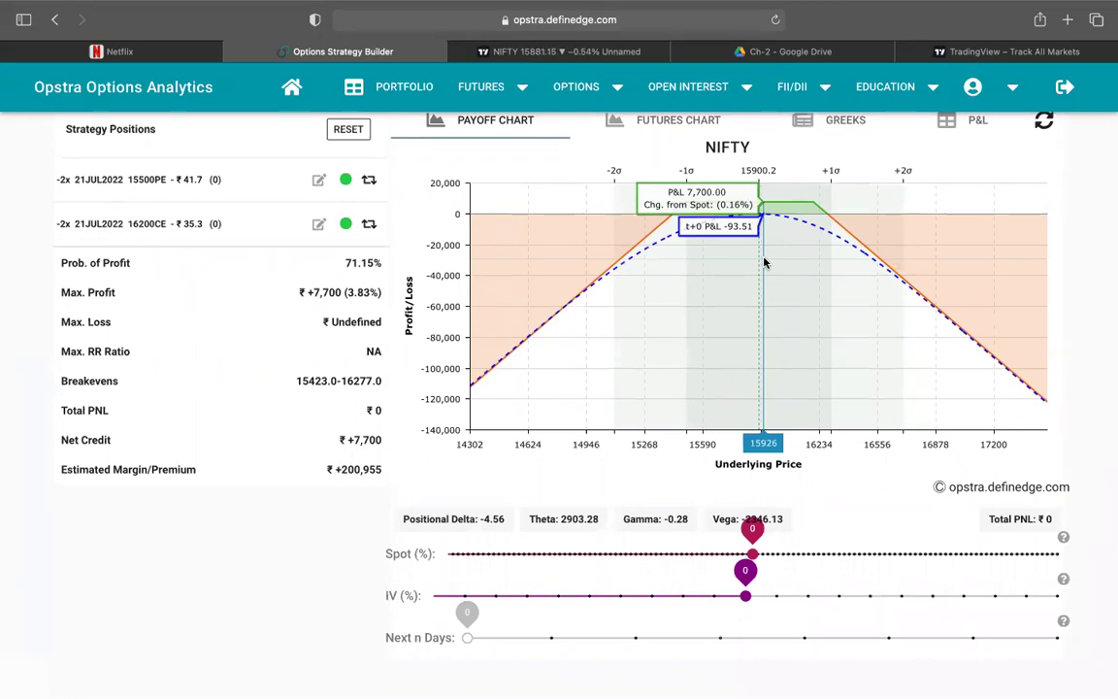
double_click(320, 292)
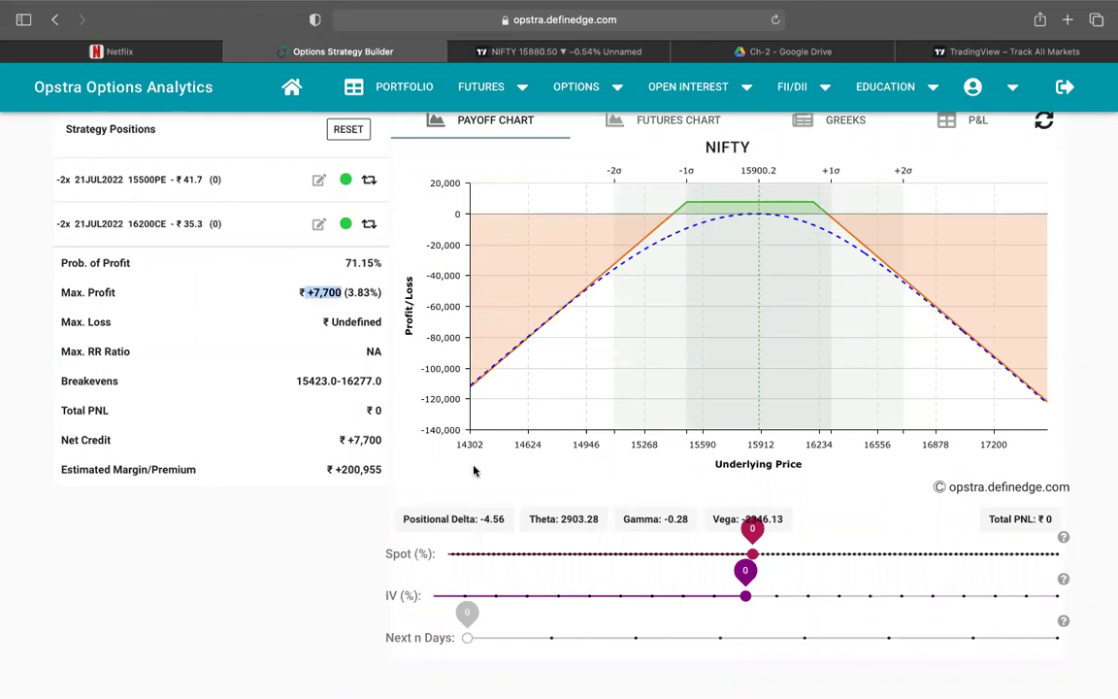
drag(322, 260, 397, 259)
click(209, 606)
scroll(570, 485, up, 3)
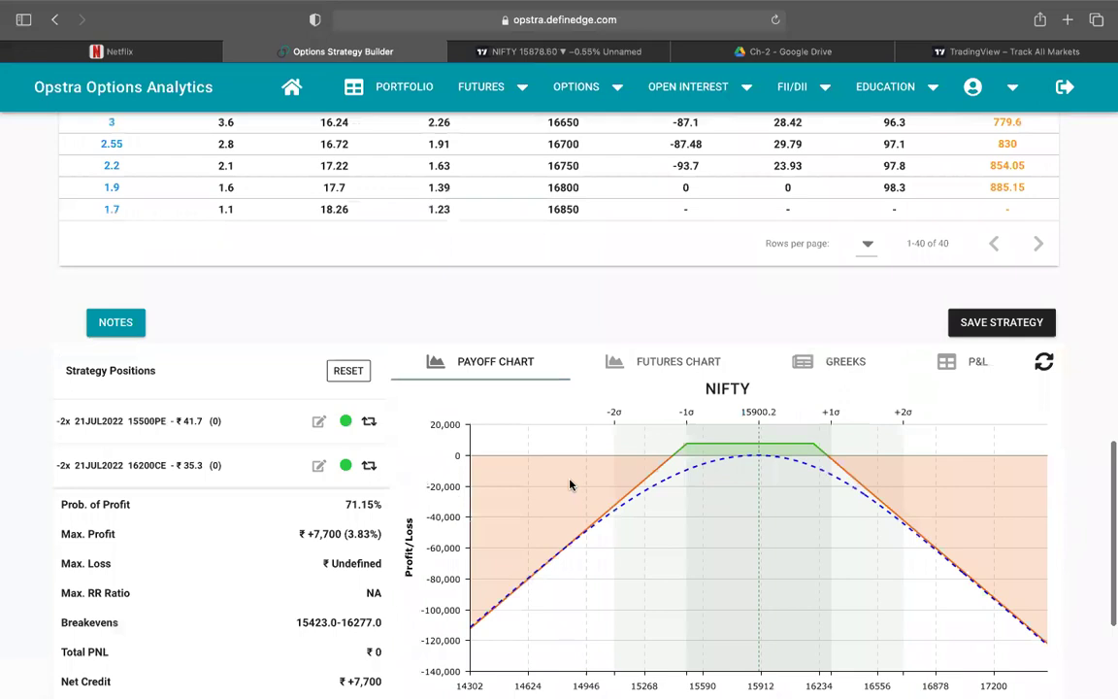
scroll(568, 487, down, 3)
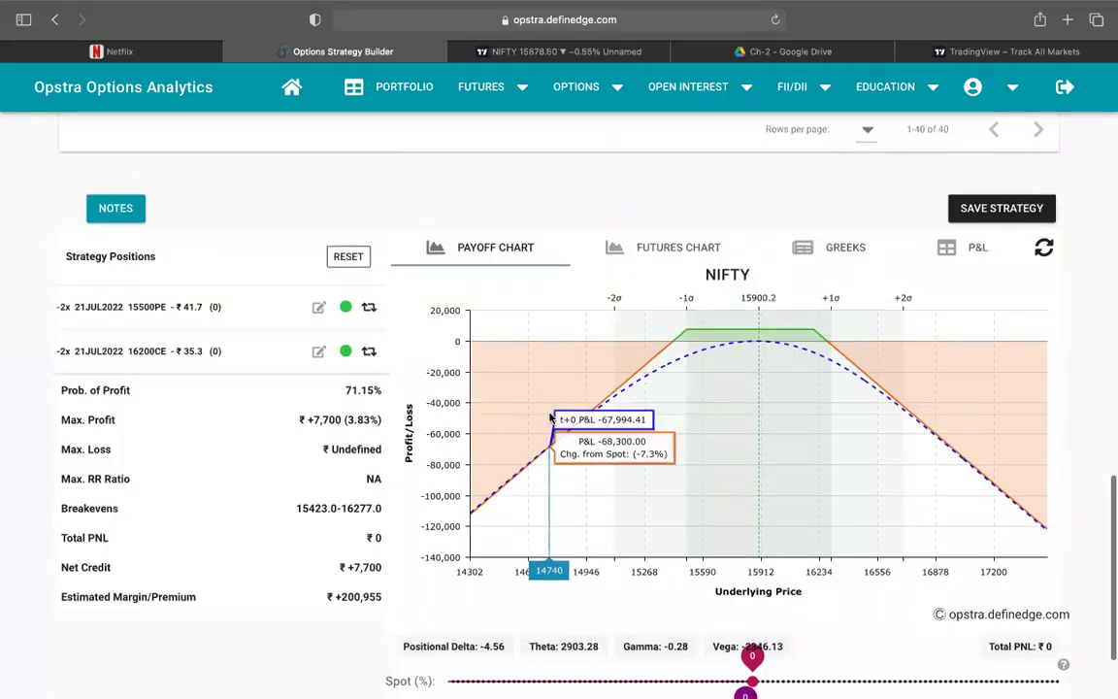
scroll(550, 417, down, 3)
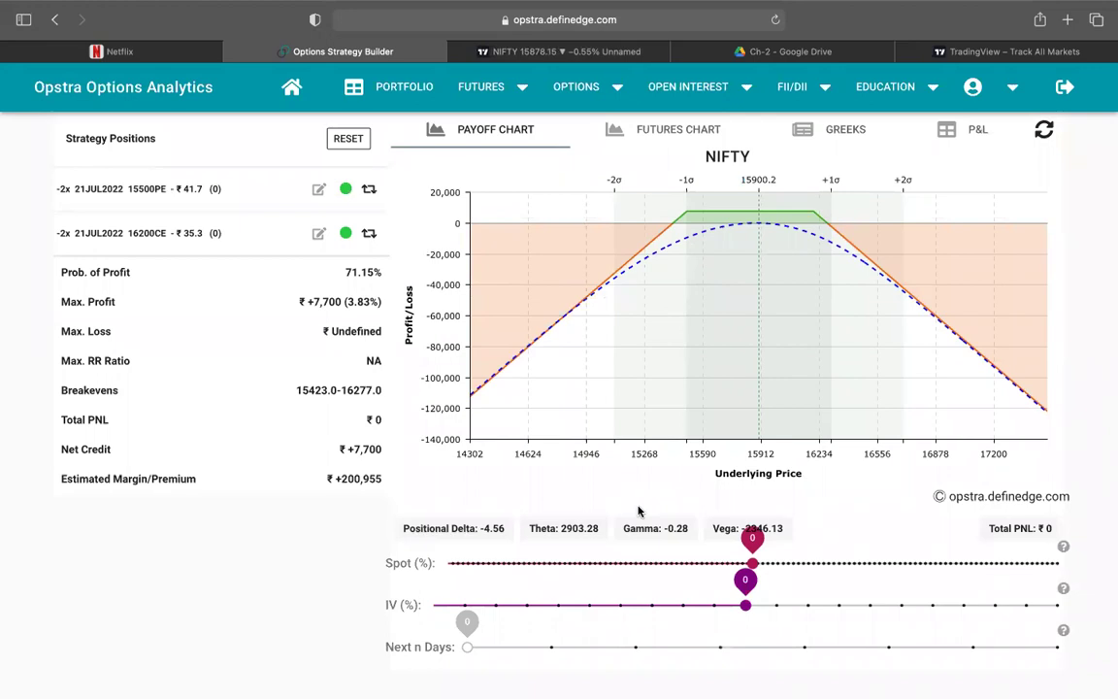
Step: Simulate a 20% IV increase on the short strangle's payoff and return the IV change to 0
click(875, 614)
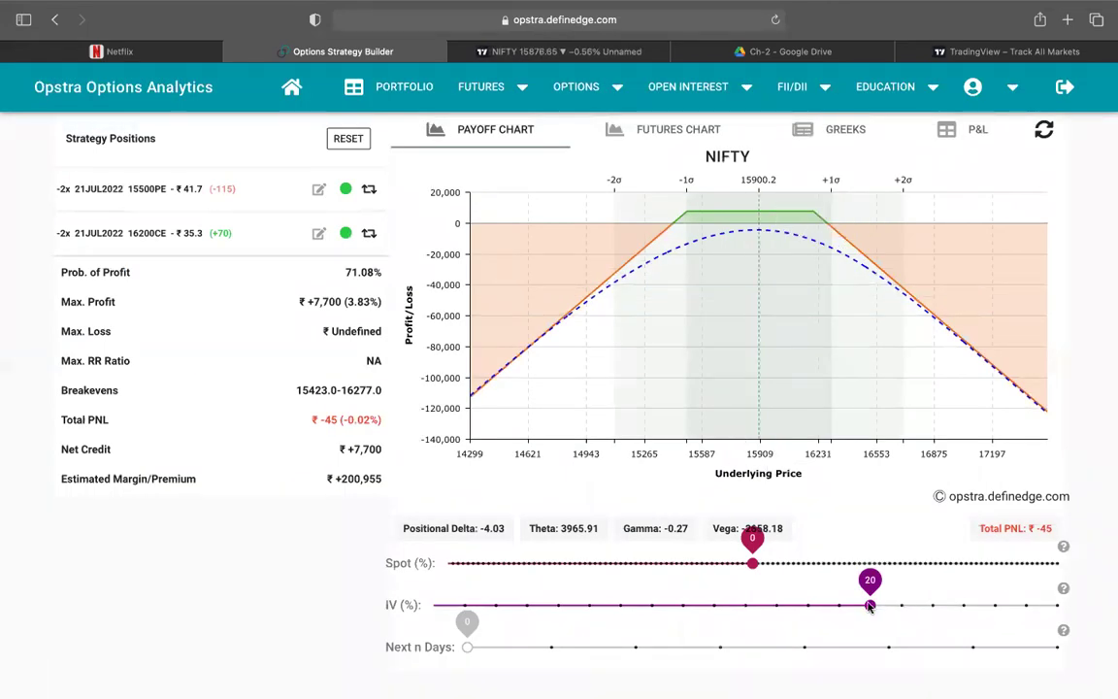
drag(766, 603, 747, 609)
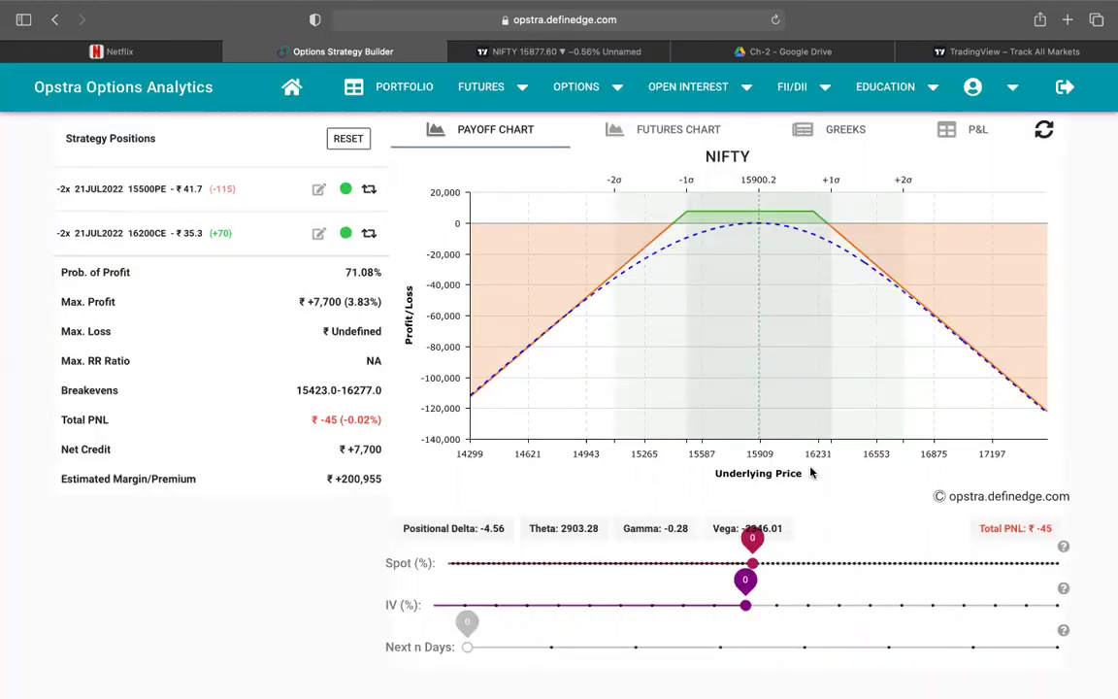
Step: Switch the expiry and its option chain to 28JUL2022
scroll(811, 471, up, 10)
scroll(811, 473, up, 10)
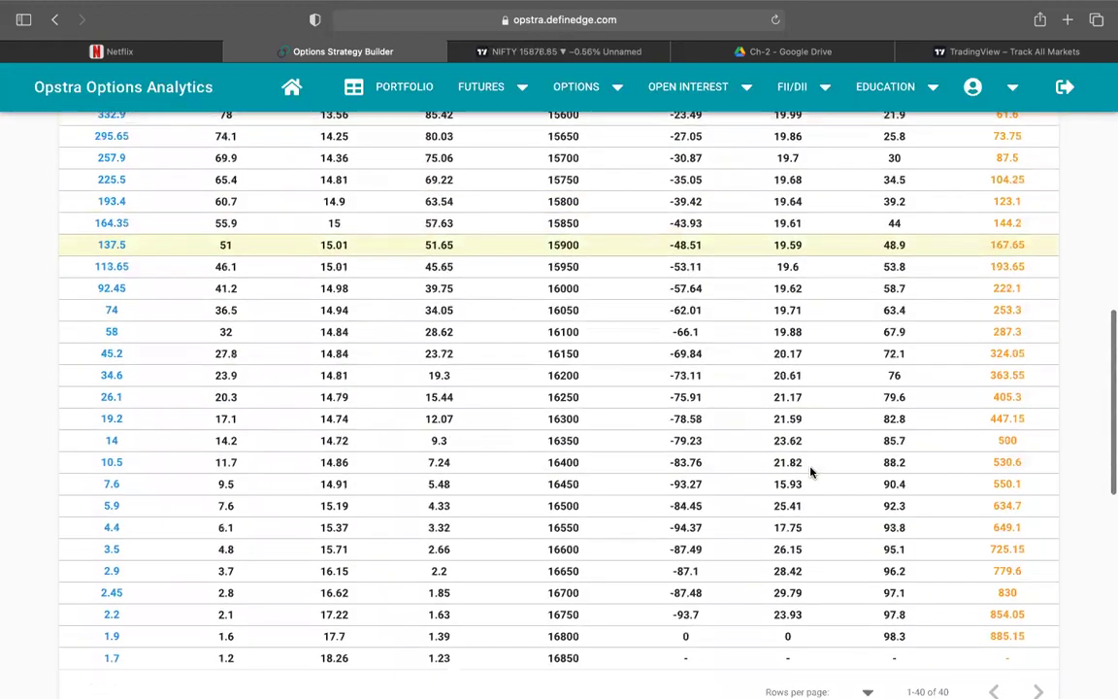
click(495, 342)
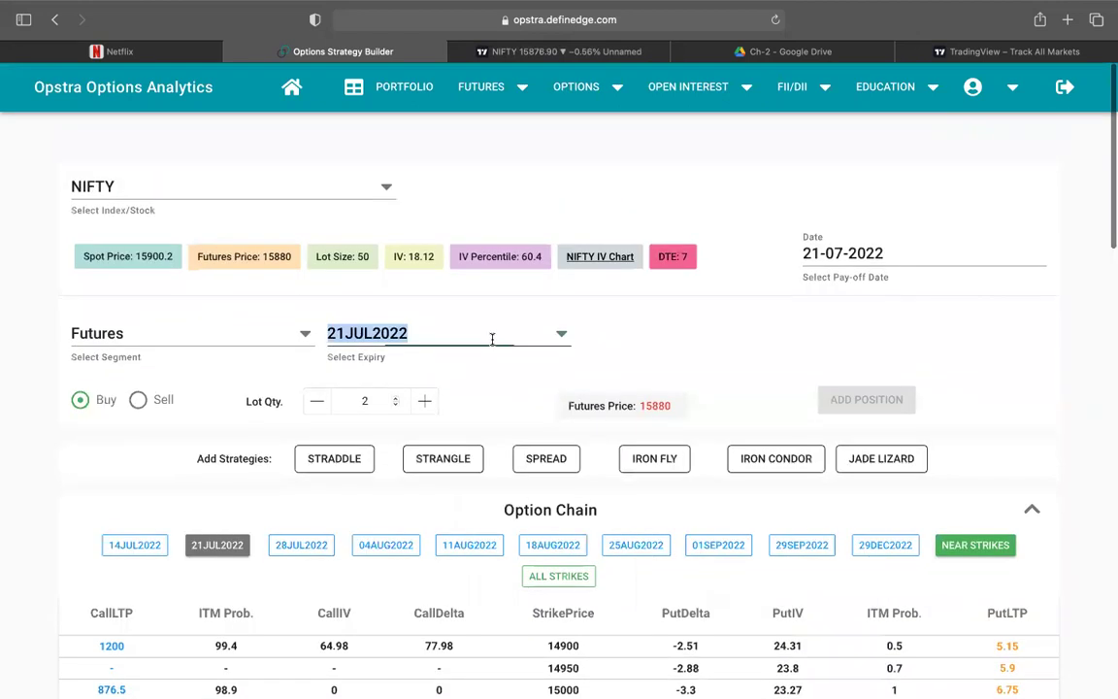
key(Return)
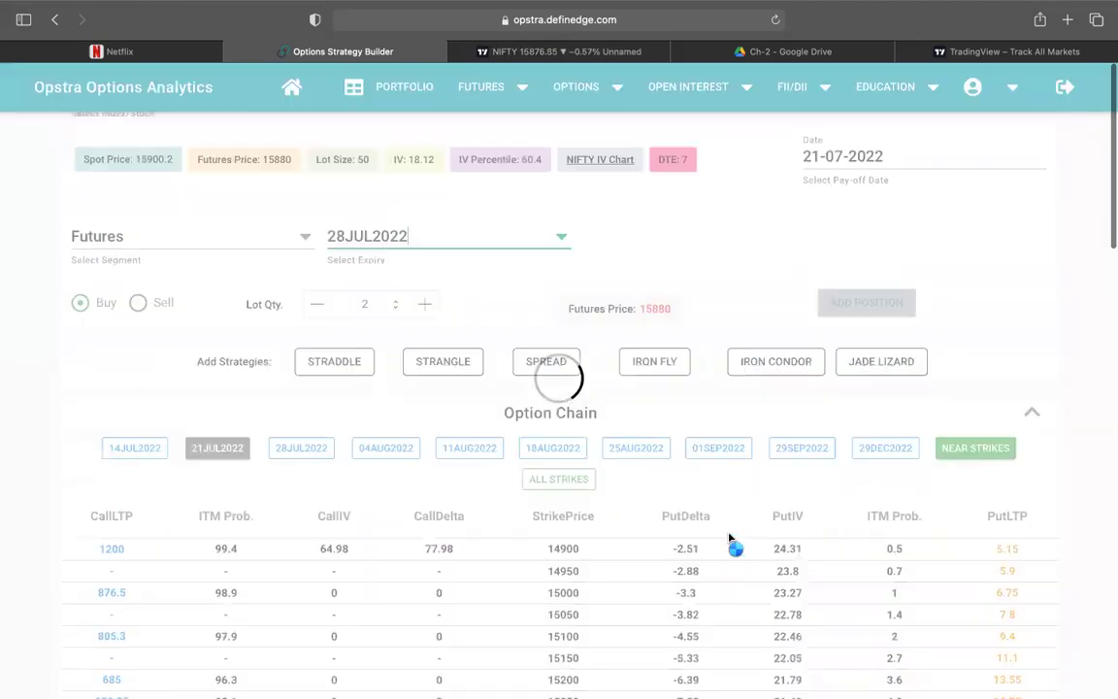
scroll(730, 539, down, 8)
scroll(729, 537, up, 5)
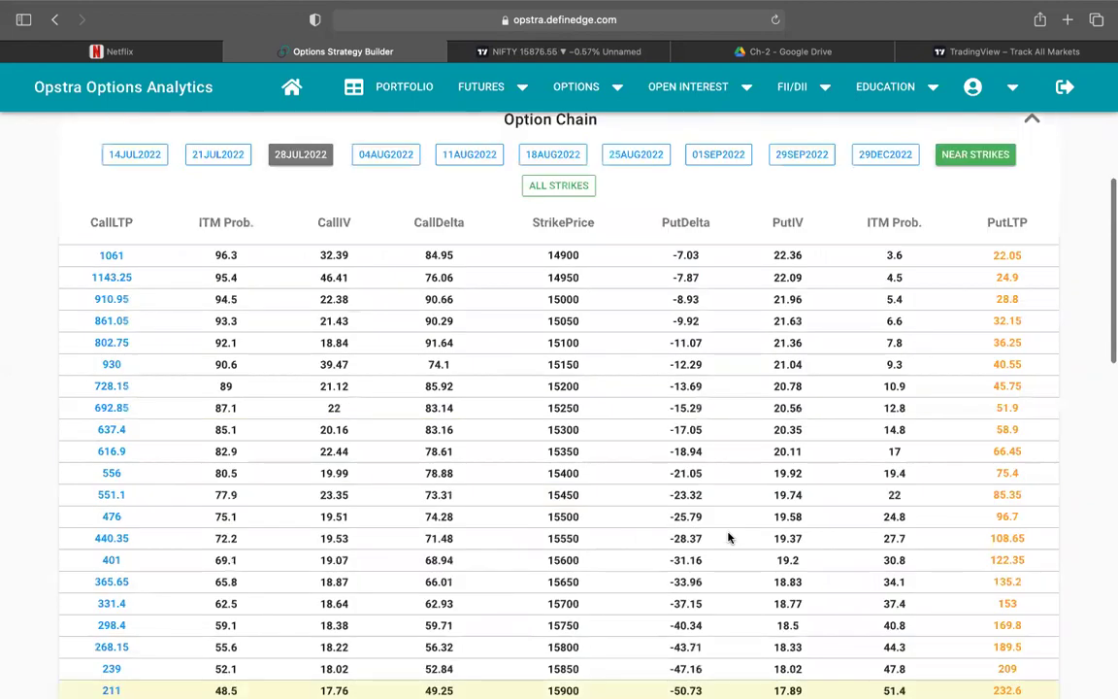
click(451, 194)
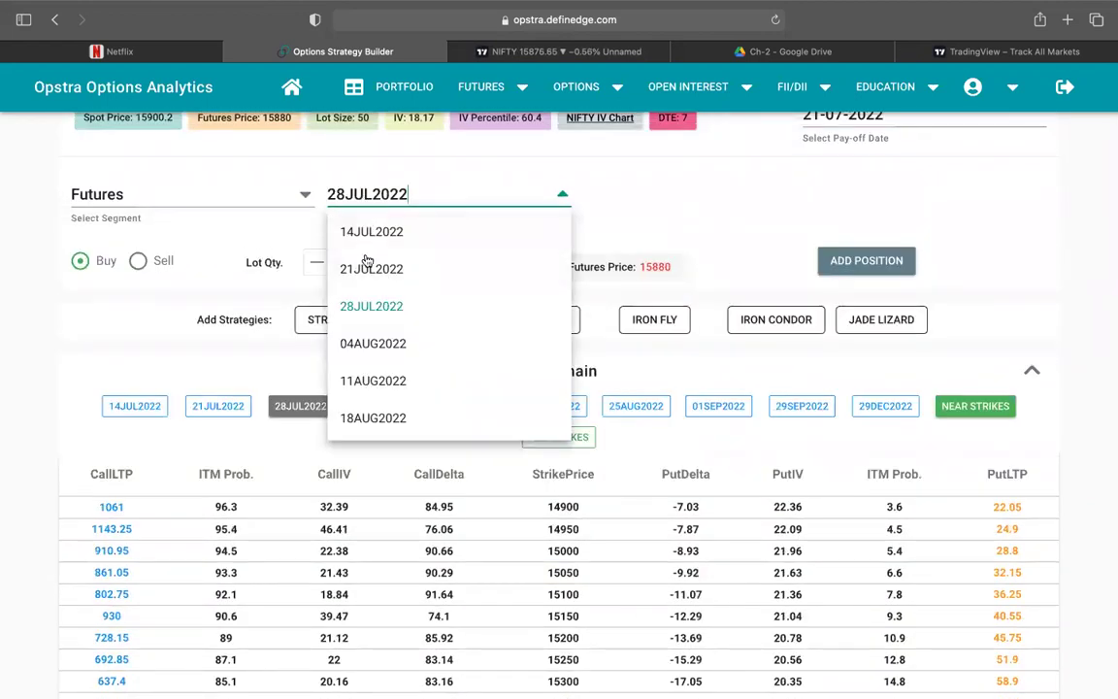
Step: Add a buy position of 1 lot in the 28JUL2022 15450 put at 85.35
scroll(754, 406, down, 5)
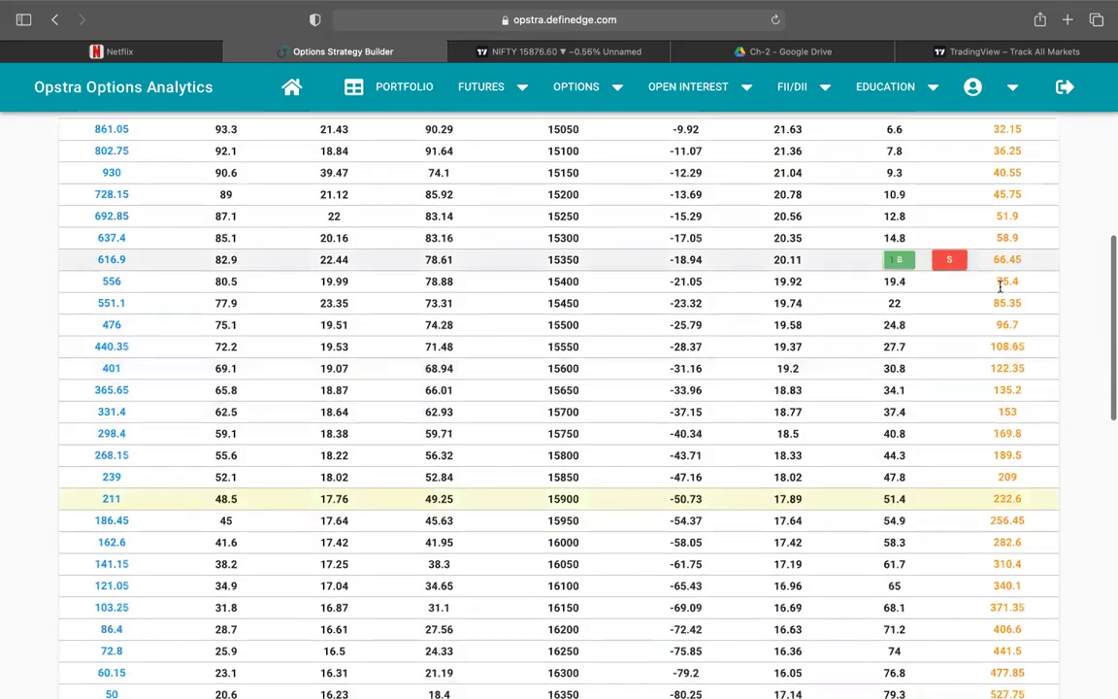
mouse_move(1004, 306)
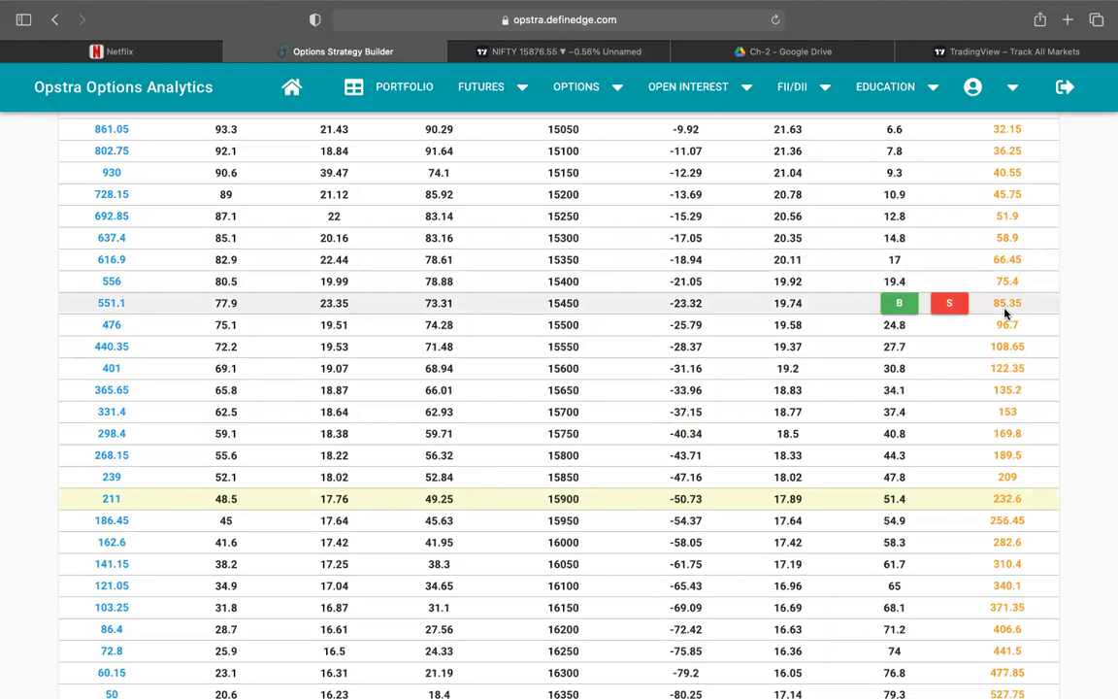
click(899, 303)
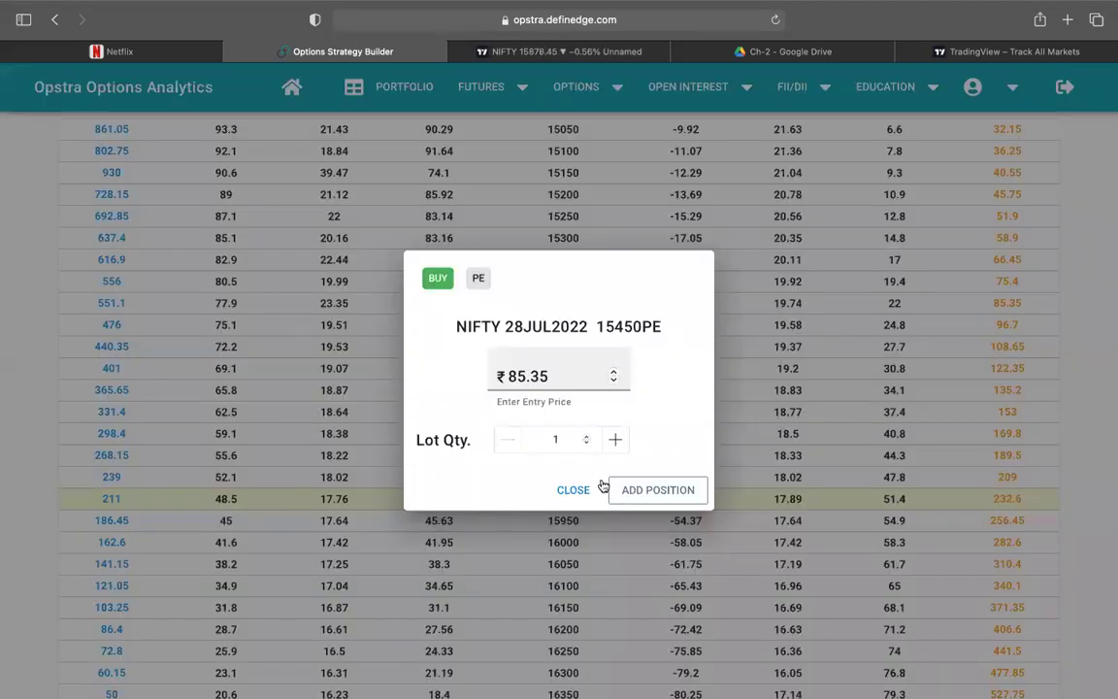
click(669, 490)
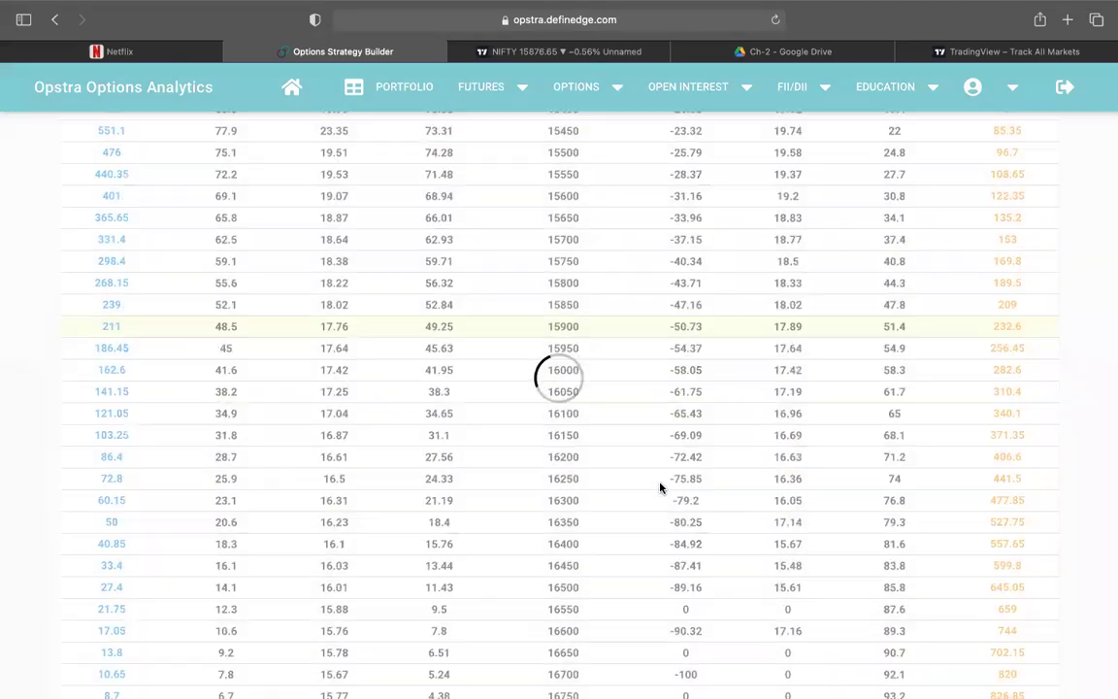
Step: Add a buy position of 1 lot in the 28JUL2022 16250 call at 72.8
scroll(158, 480, down, 3)
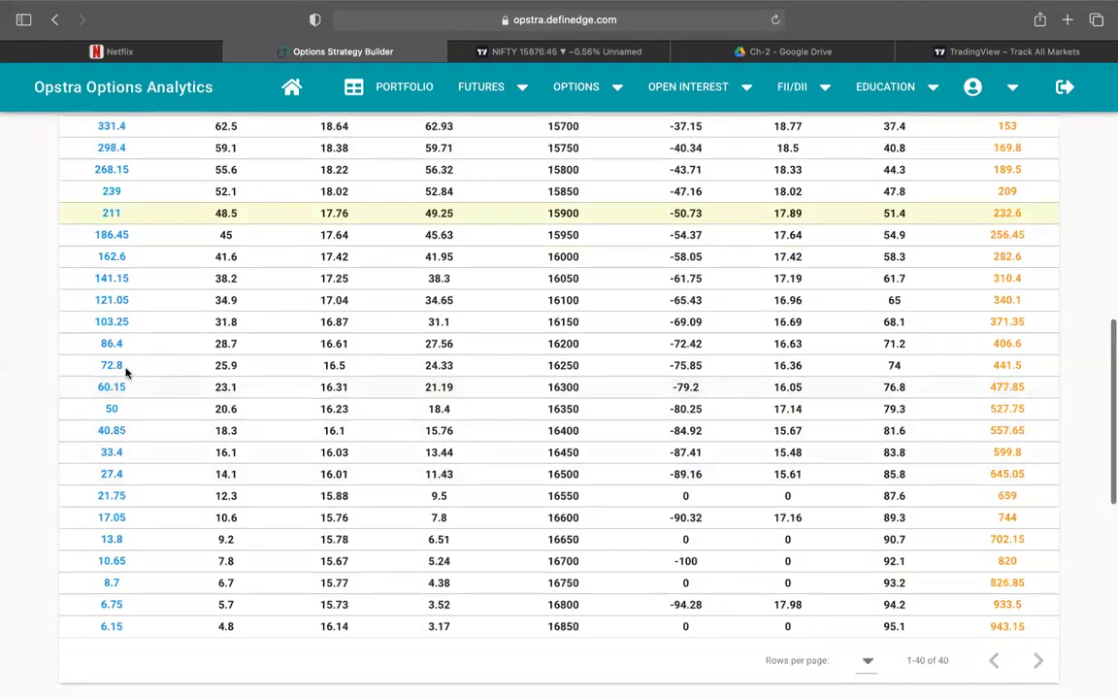
mouse_move(125, 372)
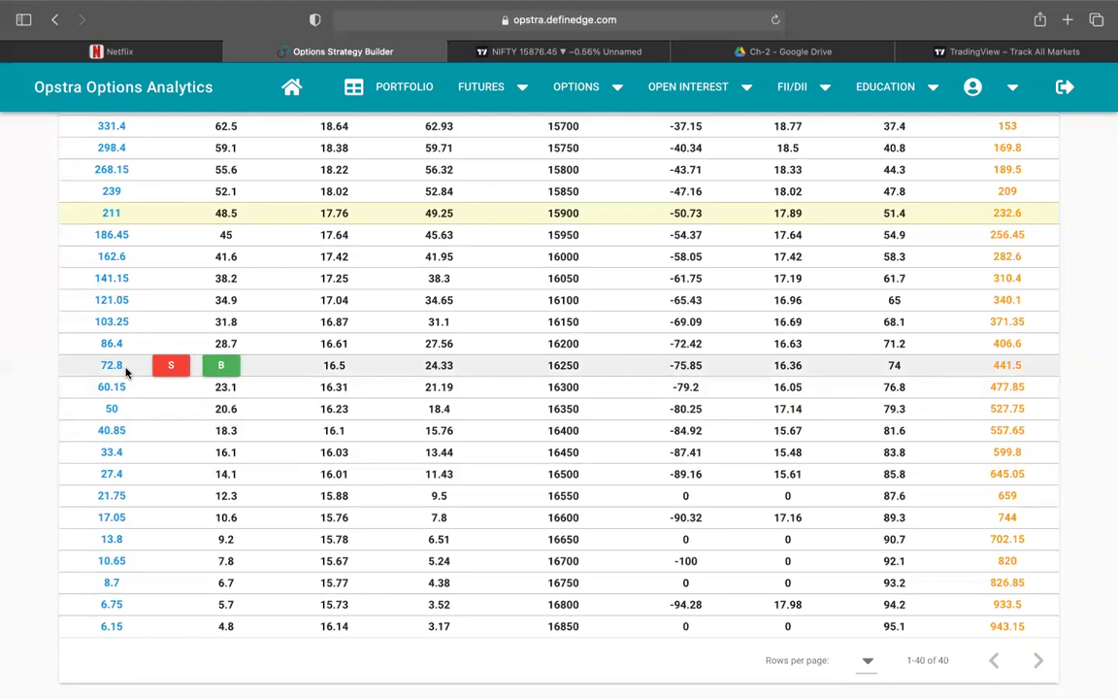
click(221, 365)
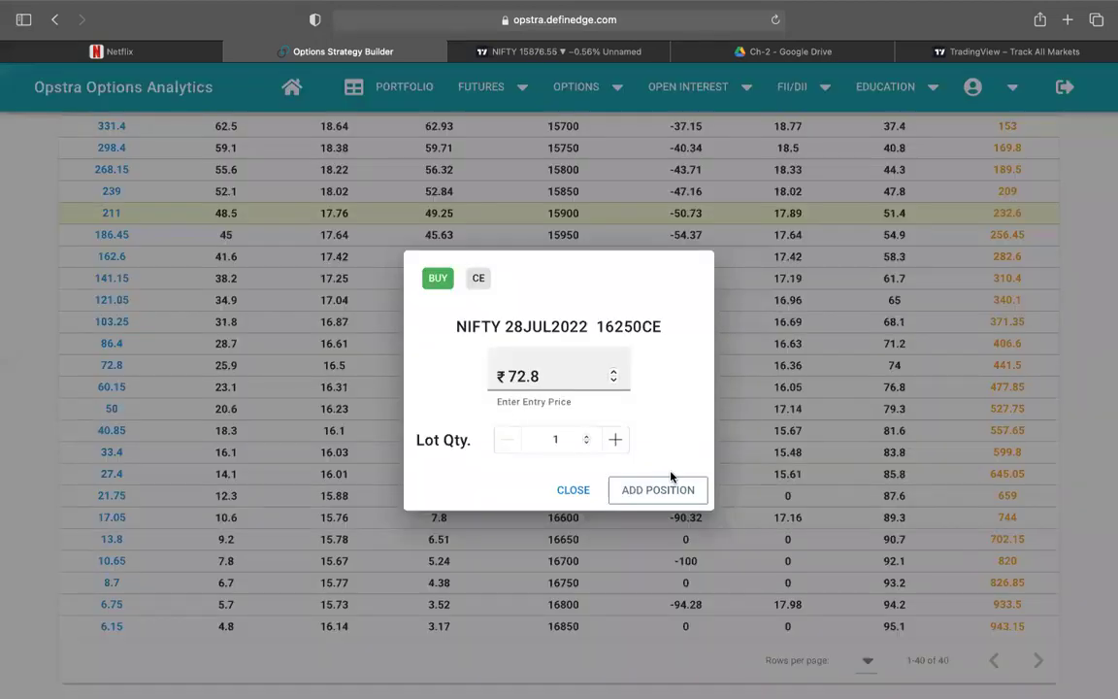
click(672, 491)
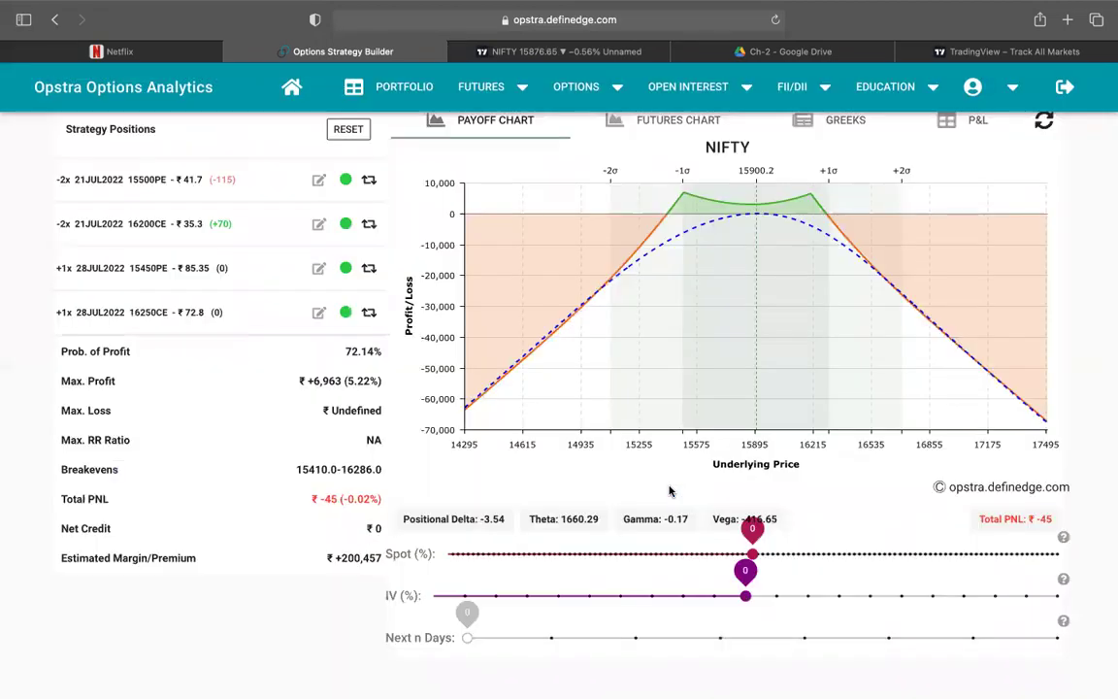
Step: Set the simulated IV change to 20% for the four-leg calendar strategy's payoff chart
scroll(668, 491, up, 1)
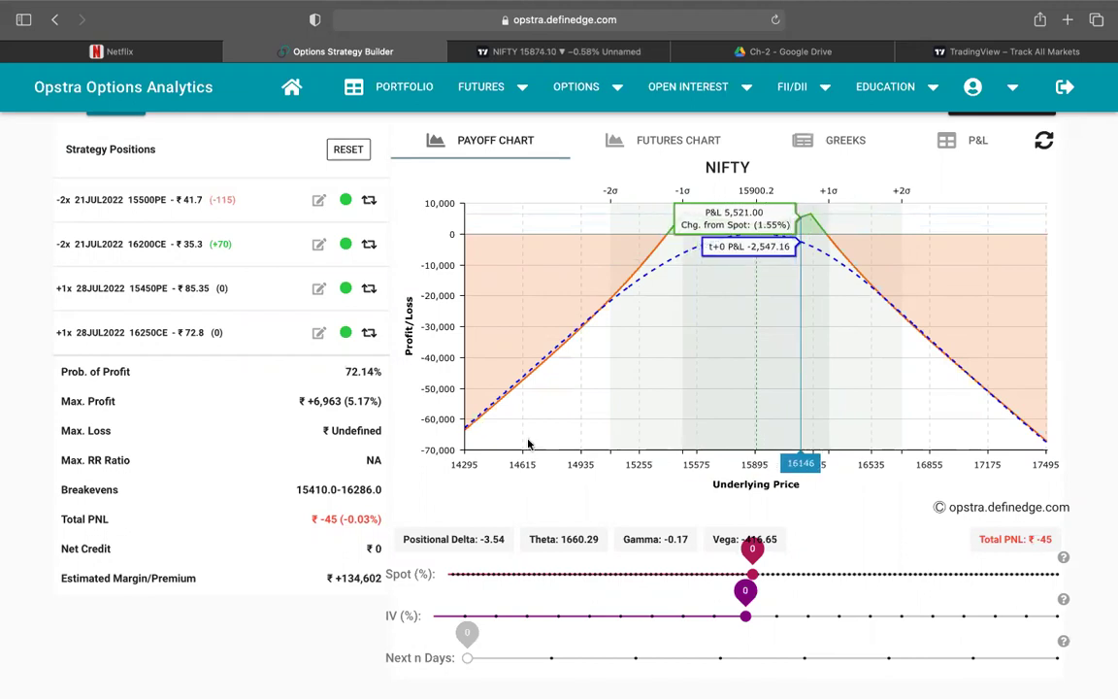
drag(745, 616, 873, 613)
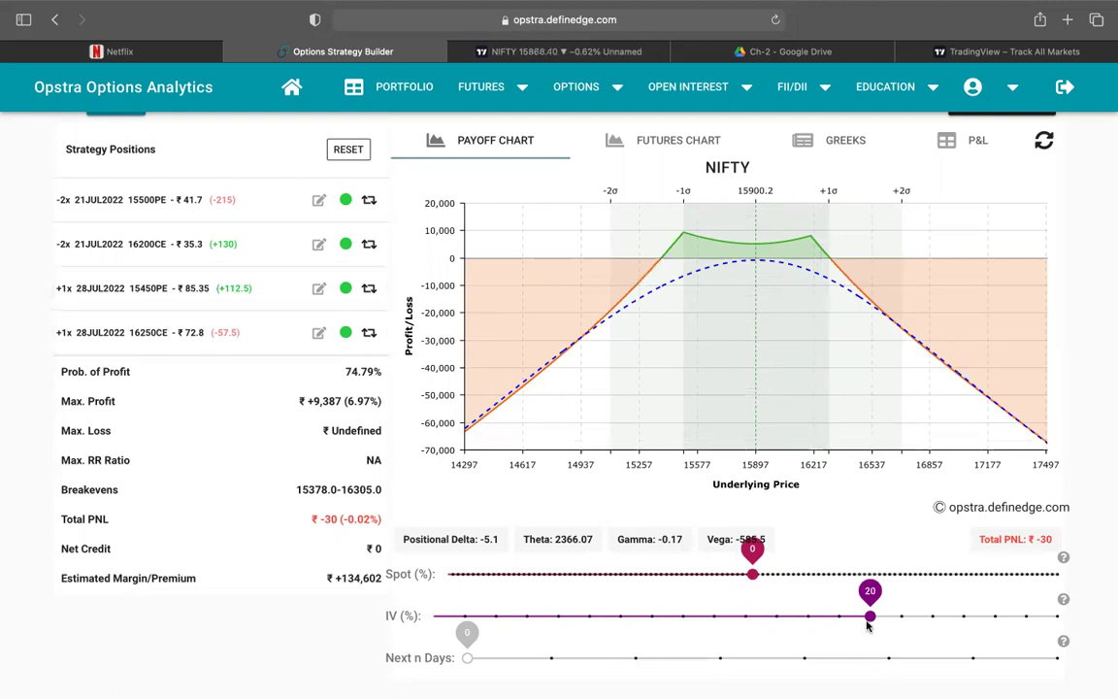
Step: Set the simulated IV change back to 0% and clear all four strategy positions
drag(835, 617, 747, 619)
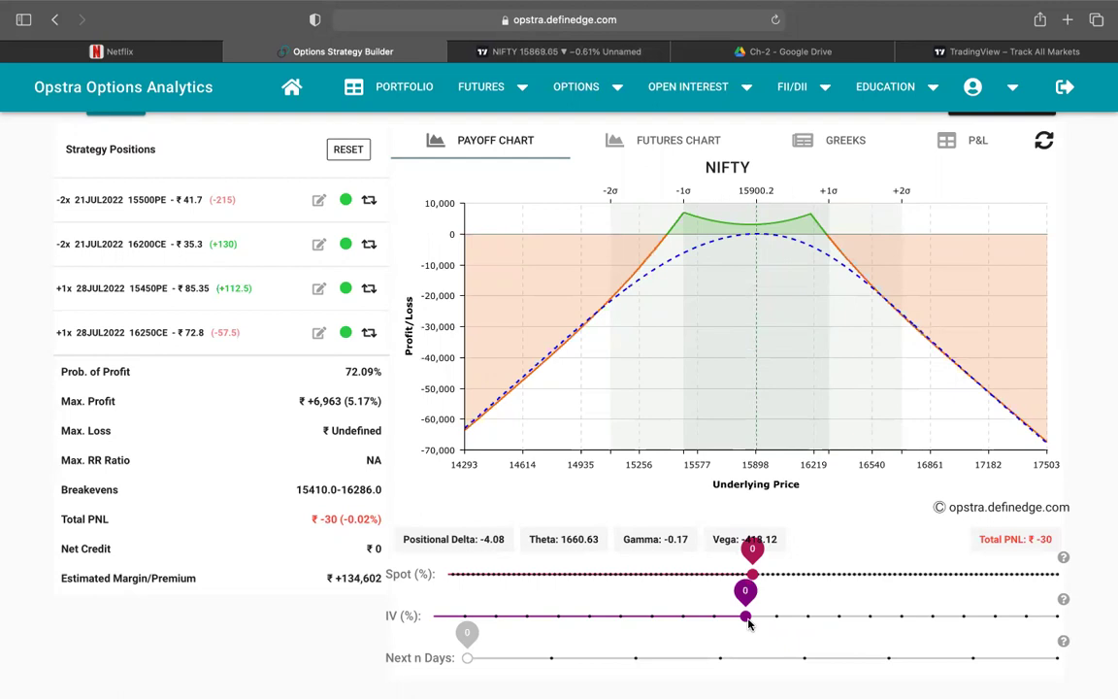
scroll(748, 623, up, 1)
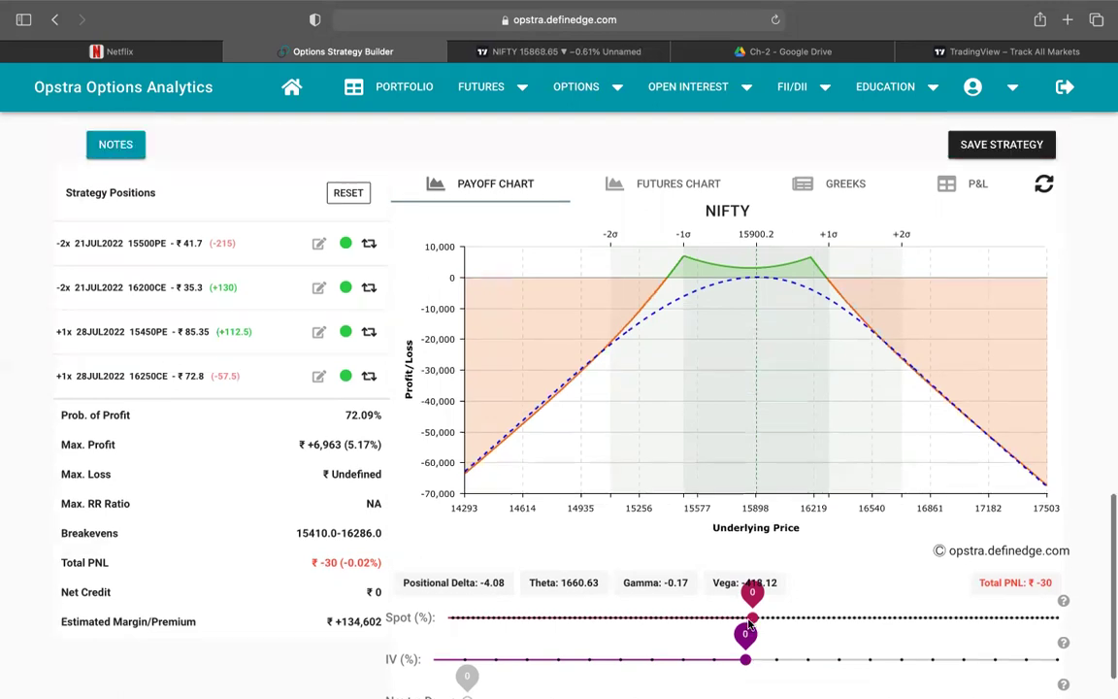
click(350, 193)
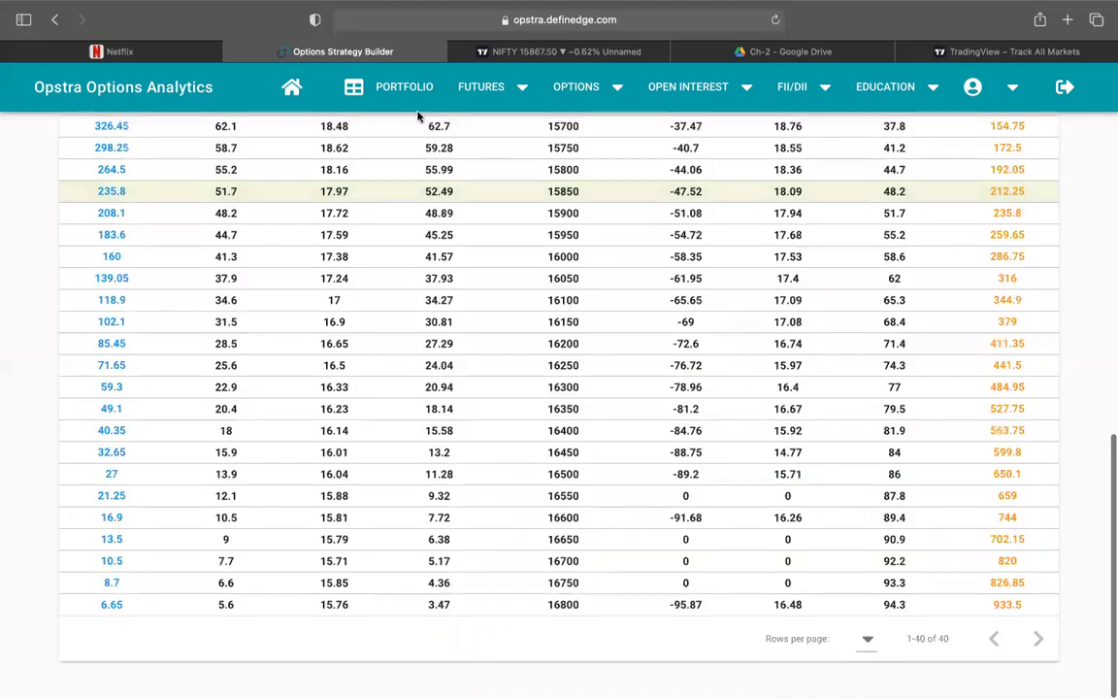
Step: Reopen the strategy builder from the options portfolio and display the NIFTY option chain for the 21JUL2022 expiry
click(367, 85)
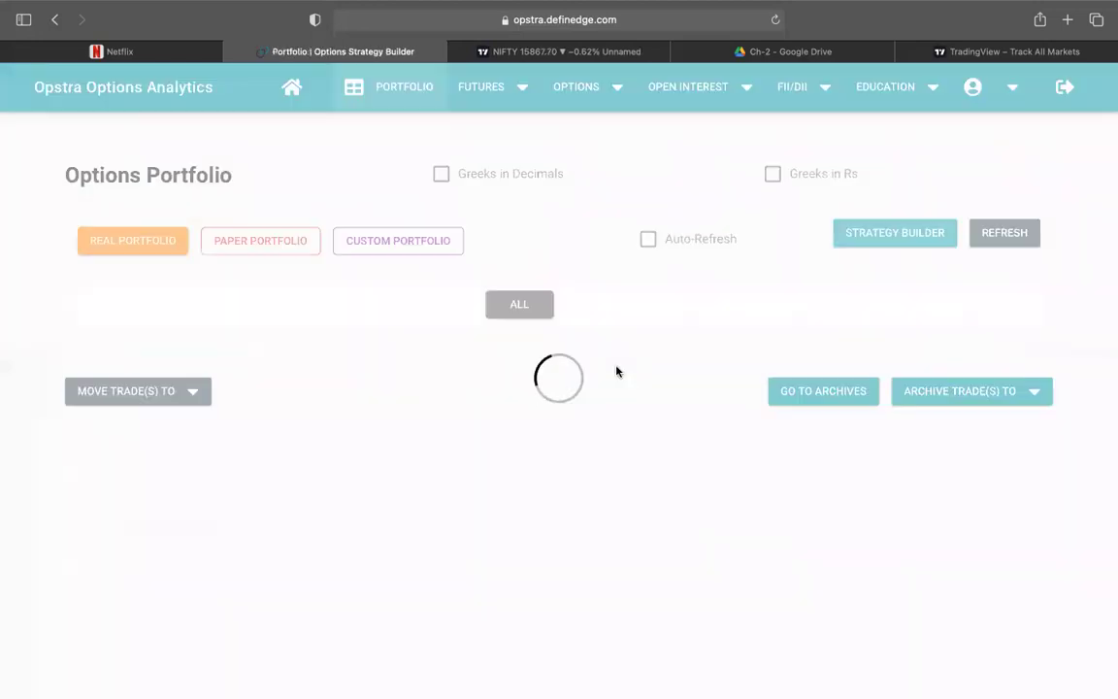
click(863, 233)
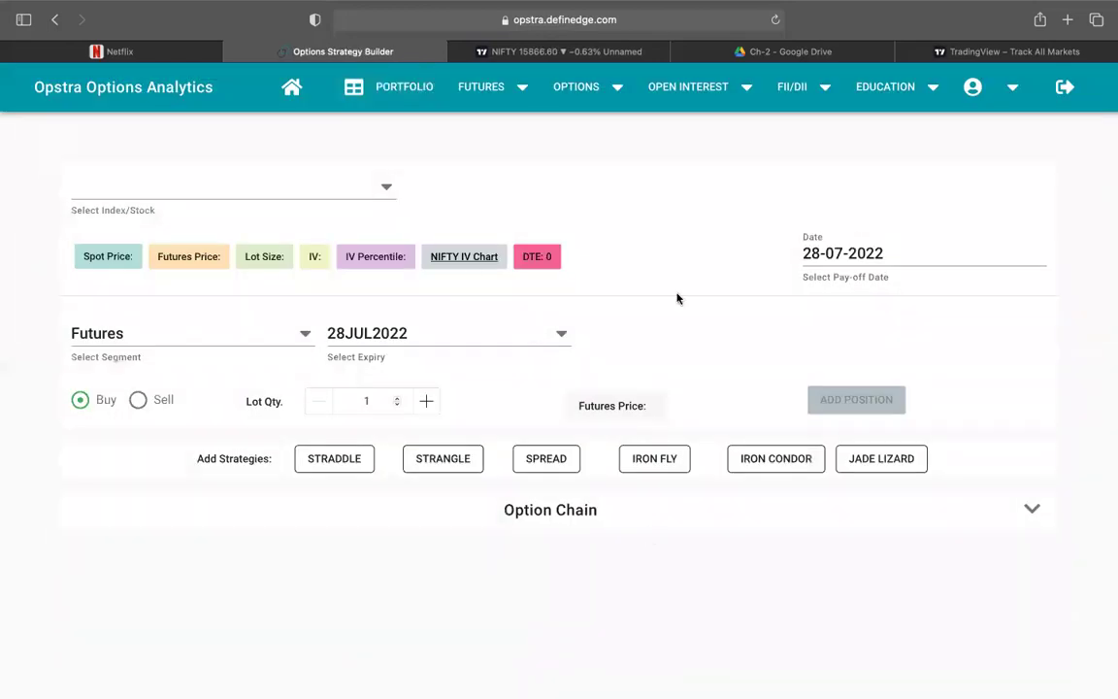
click(403, 334)
click(393, 415)
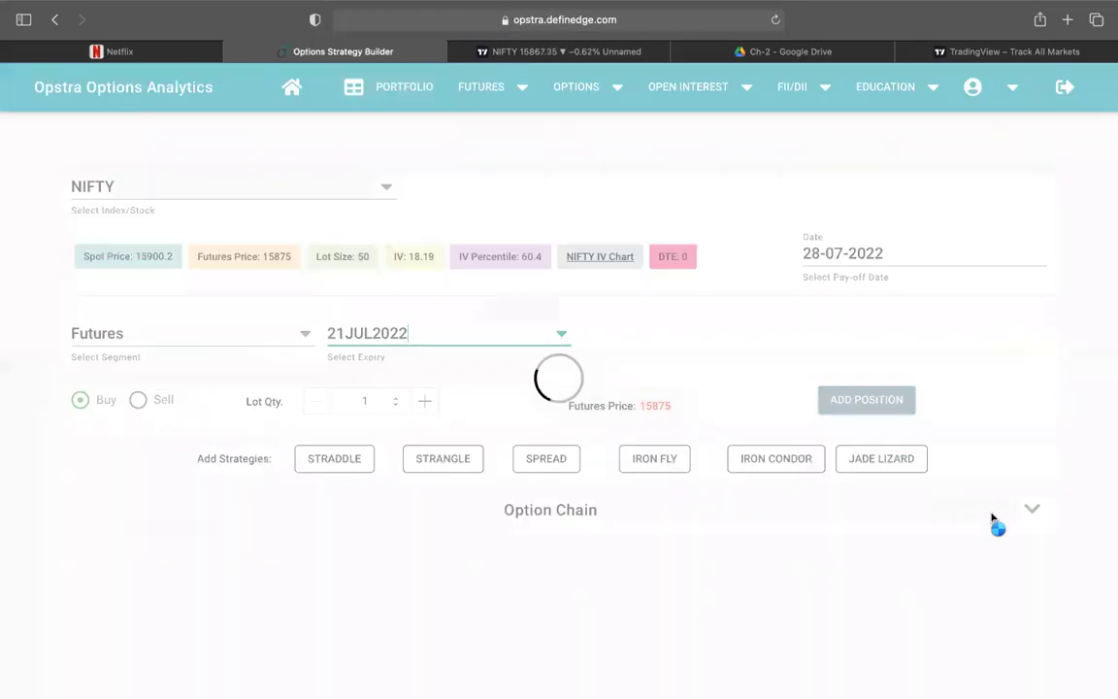
click(992, 517)
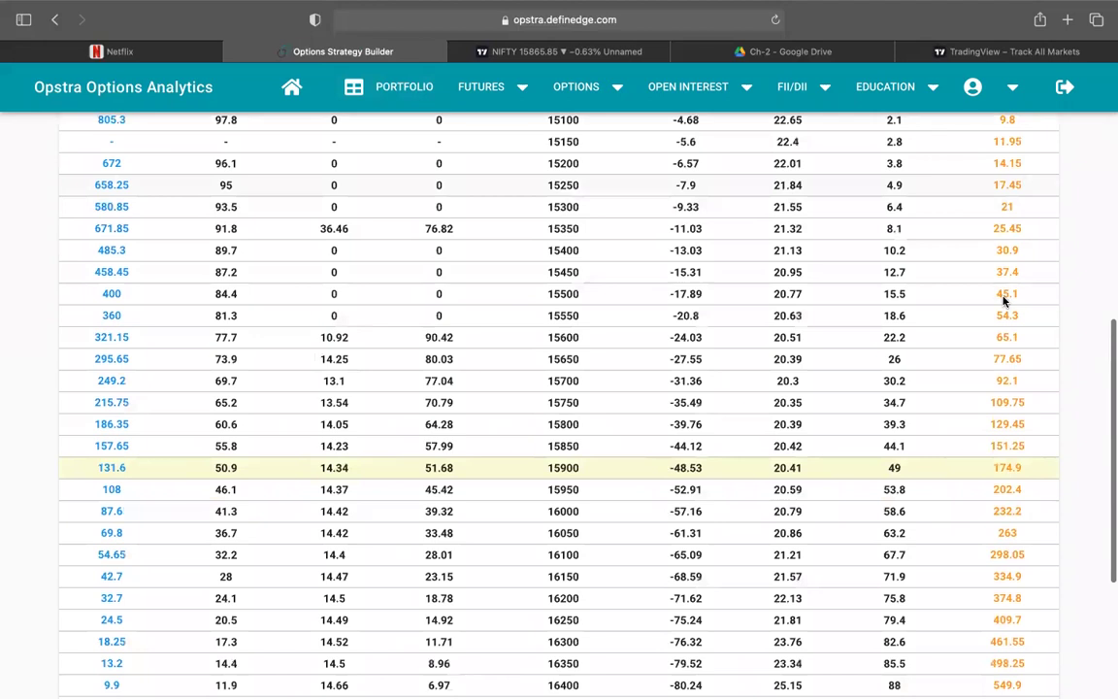
Step: Add a sell position of 2 lots in the 21JUL2022 15450 put at 37.4
mouse_move(1003, 301)
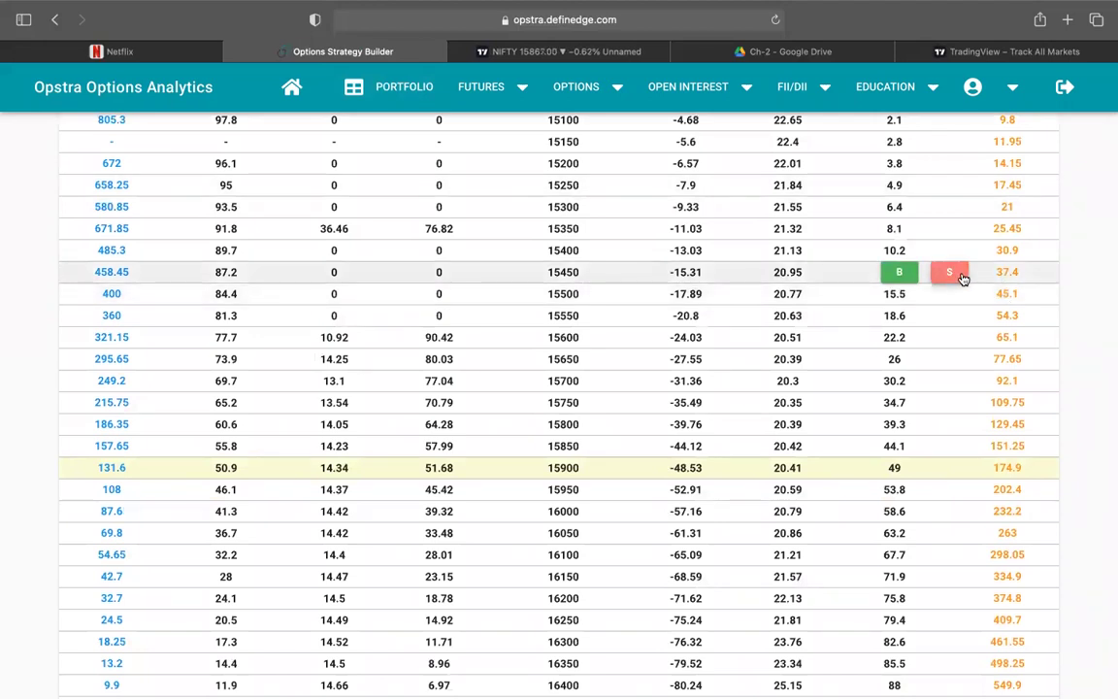
click(949, 273)
click(615, 439)
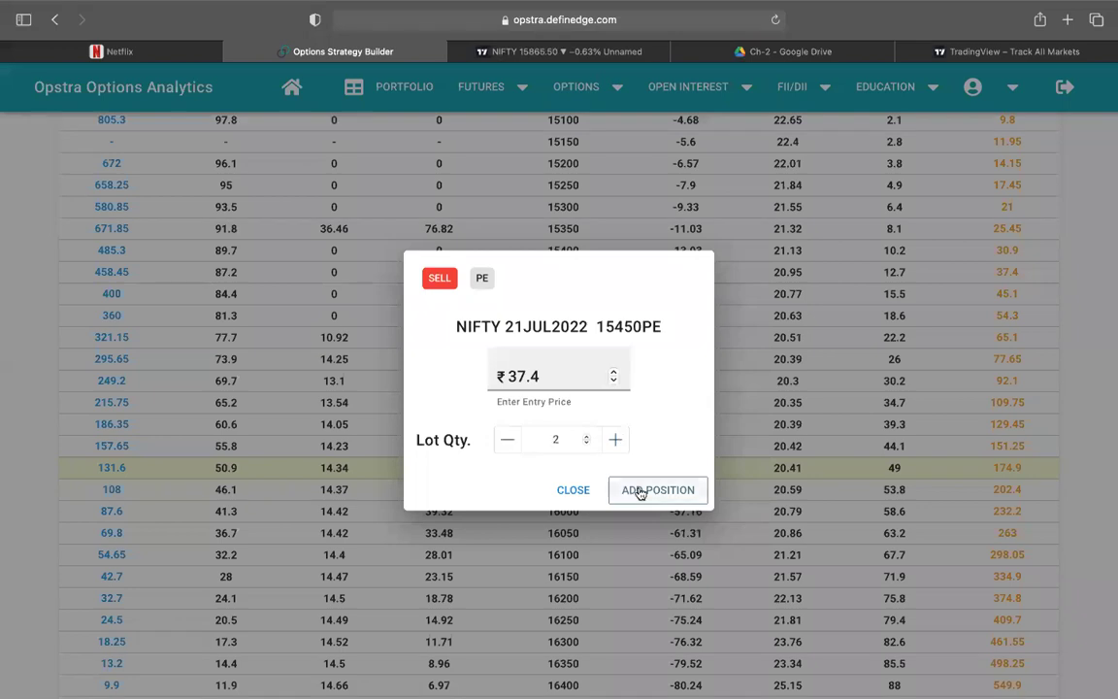
click(641, 491)
Step: Add a sell position of 2 lots in the 21JUL2022 16200 call at 32.7
scroll(637, 492, down, 5)
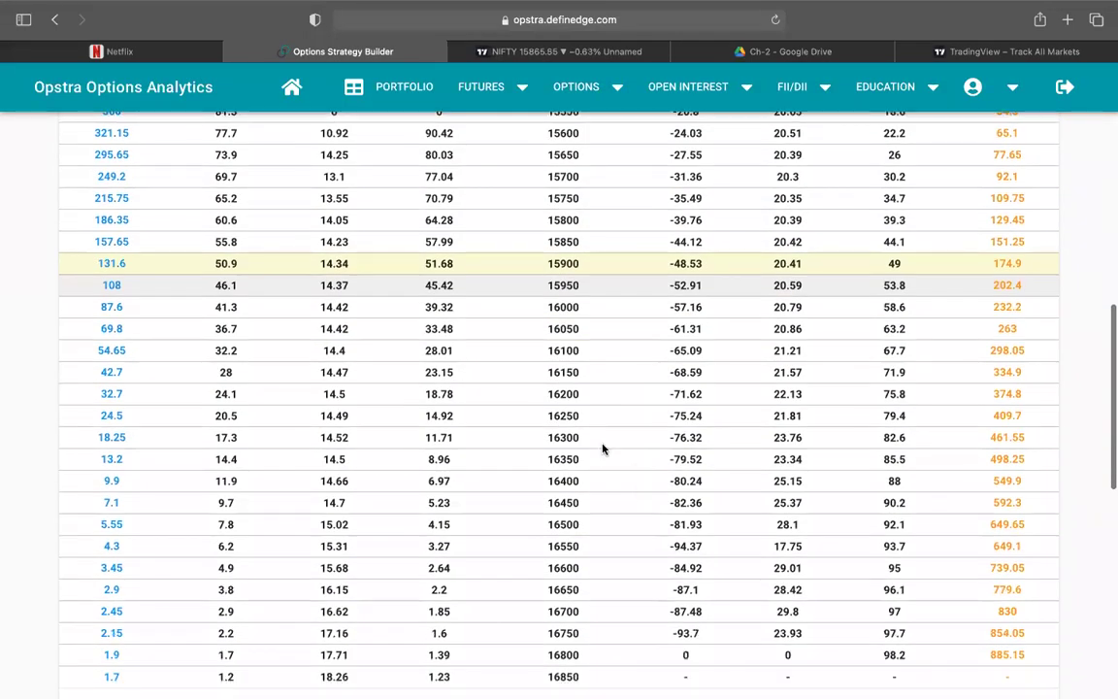
mouse_move(111, 393)
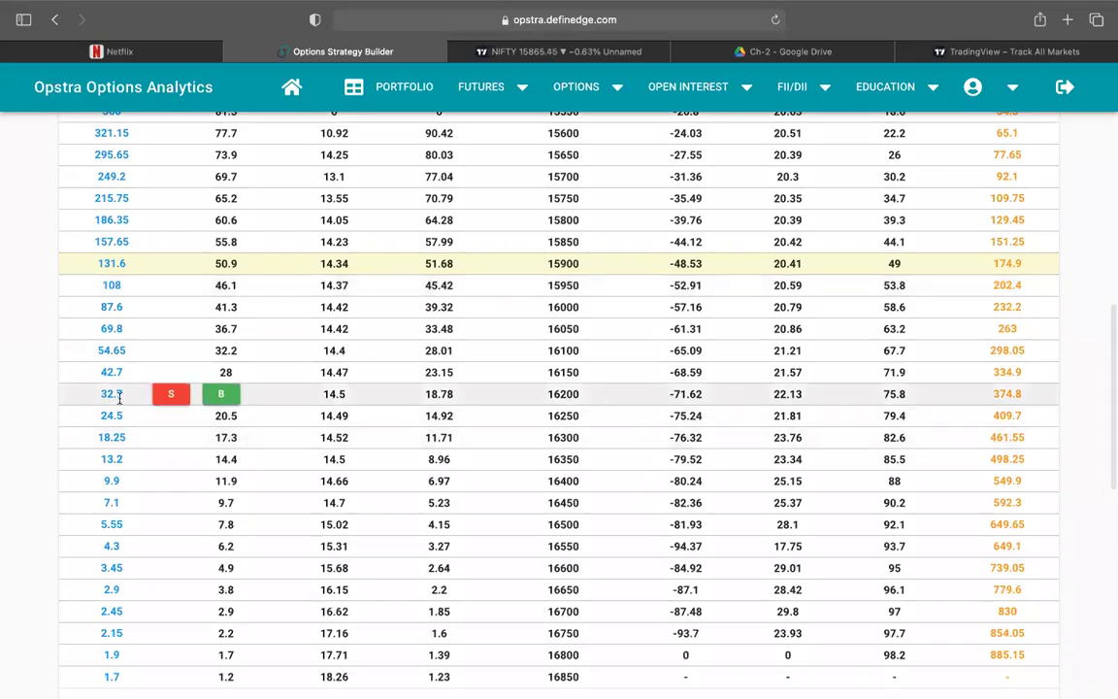
click(173, 395)
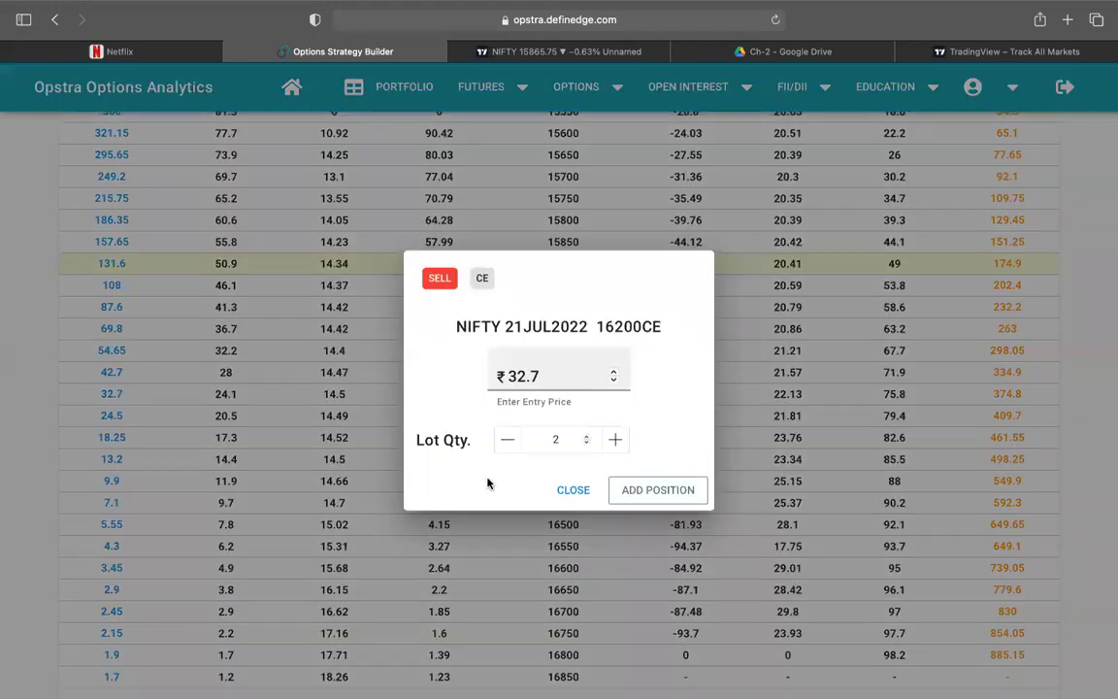
click(657, 490)
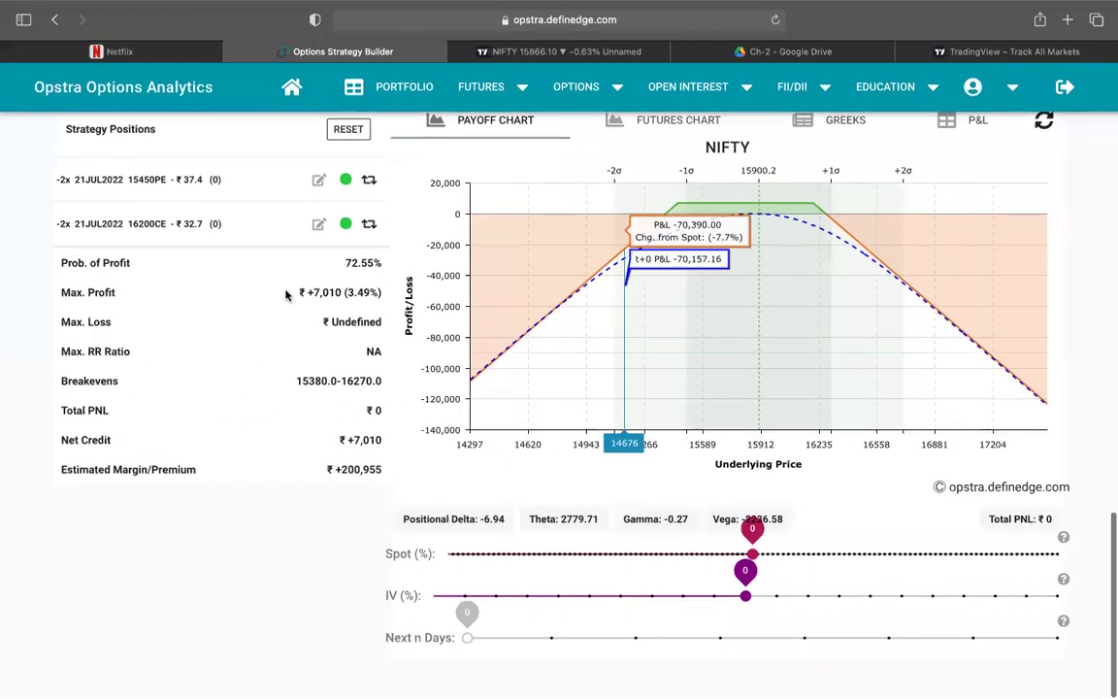
Step: Review the two sold legs' payoff, then switch the expiry and option chain to 28JUL2022
scroll(234, 462, up, 2)
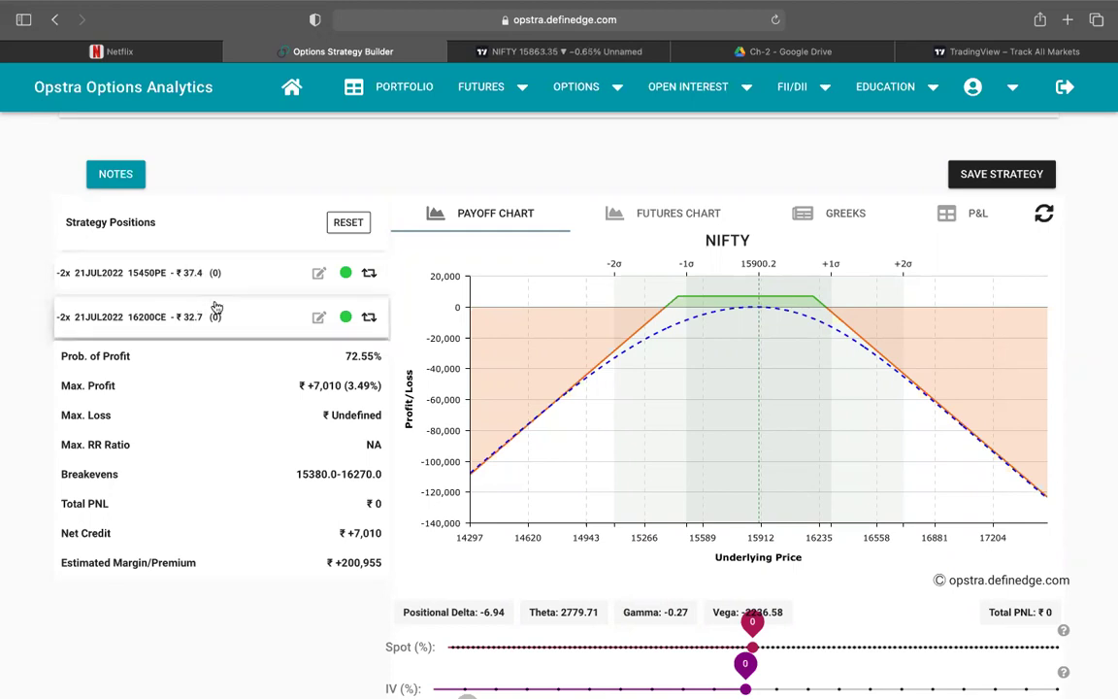
scroll(262, 362, up, 3)
scroll(260, 362, up, 5)
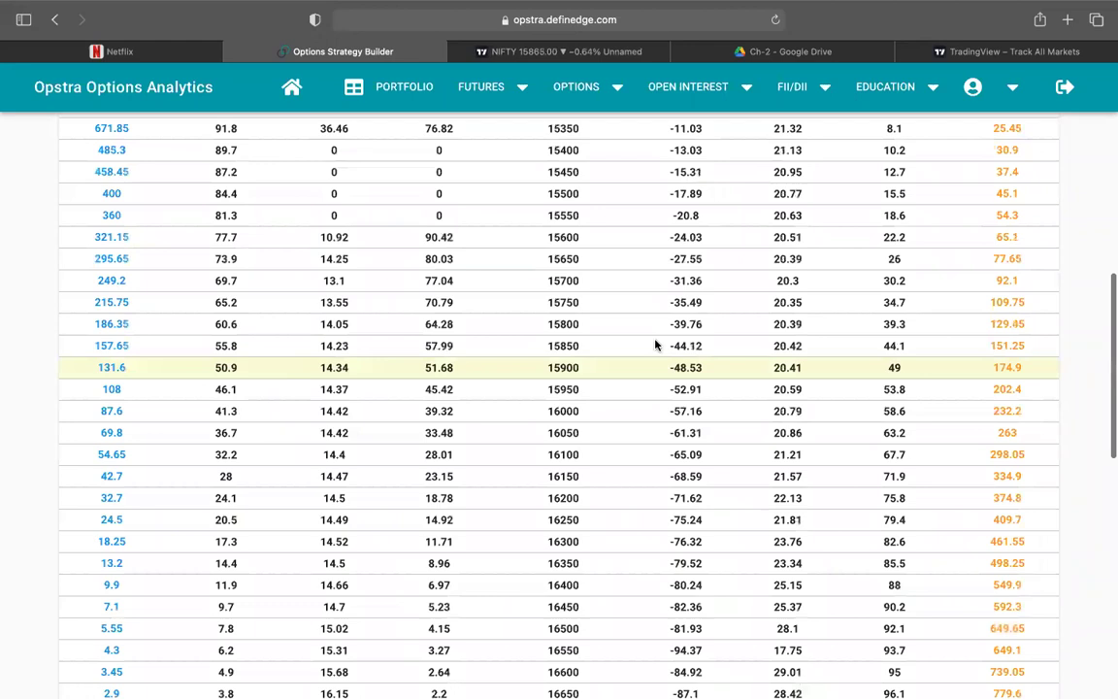
scroll(655, 344, up, 10)
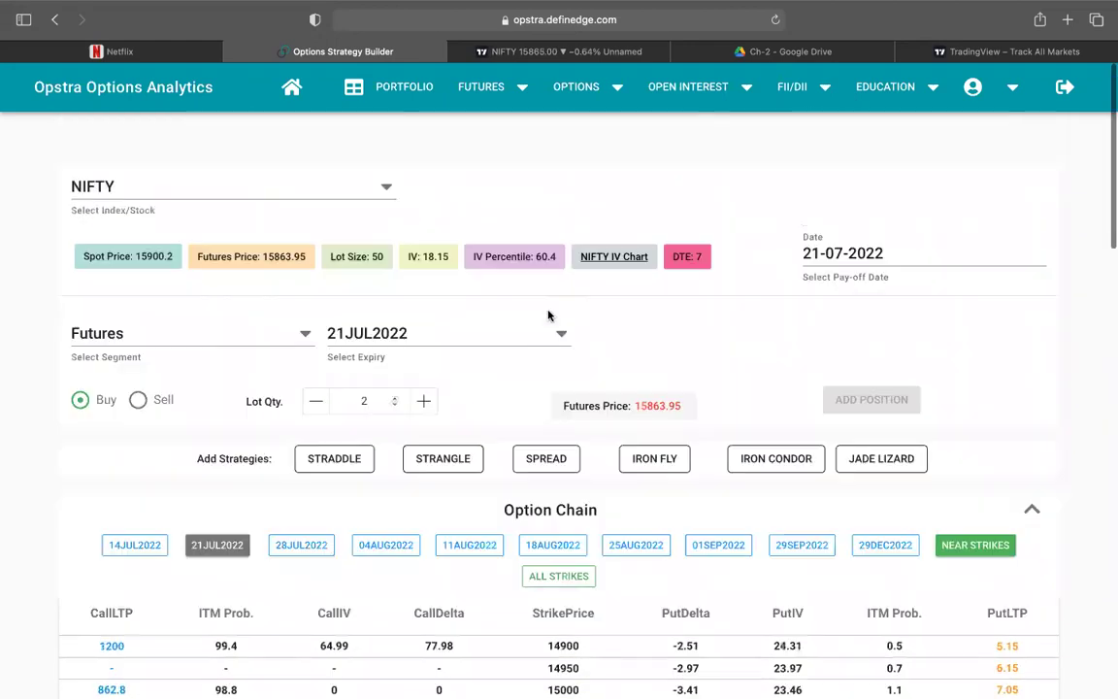
click(526, 332)
click(401, 445)
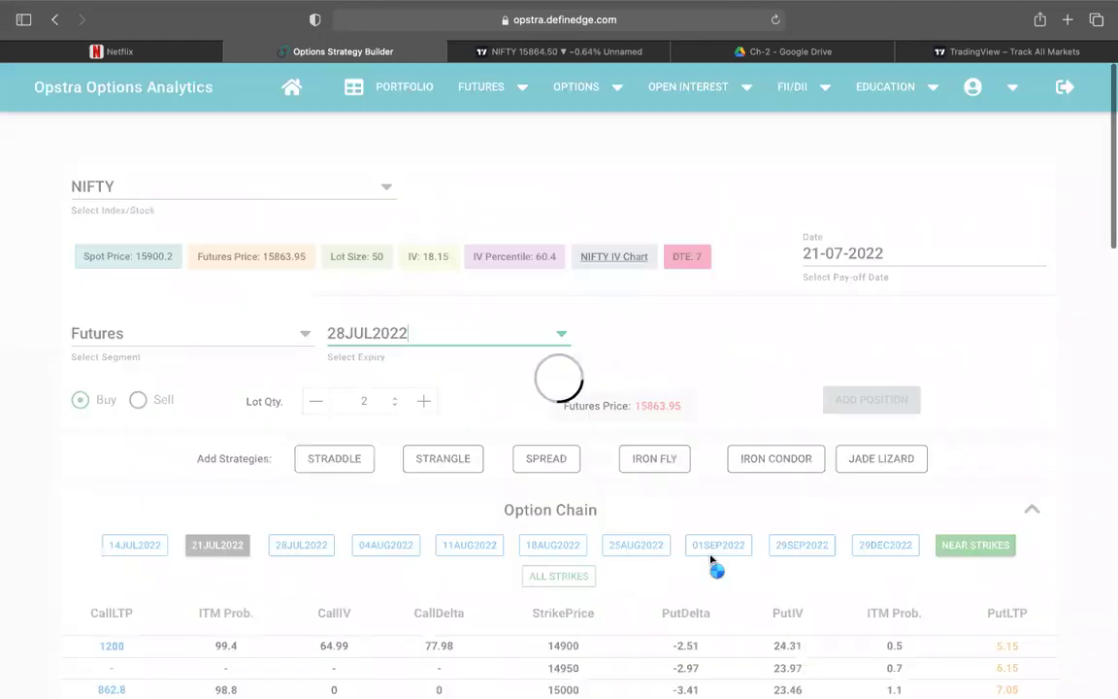
Step: Add a buy position of 1 lot in the 28JUL2022 15600 put at 128.05
scroll(710, 558, down, 5)
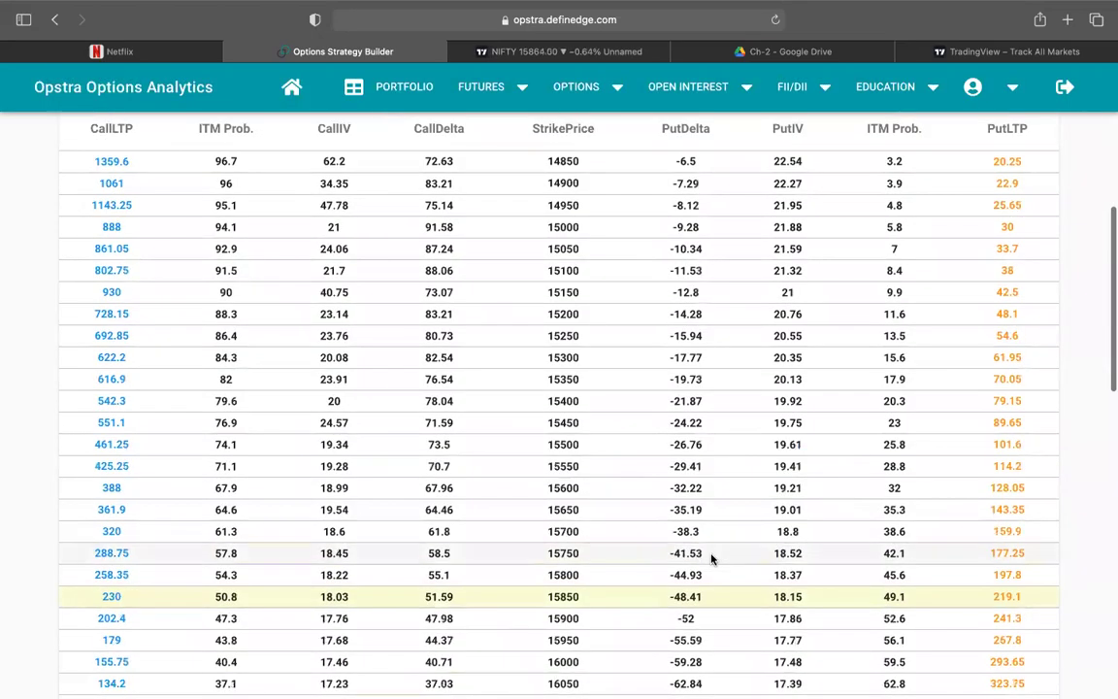
scroll(917, 359, down, 1)
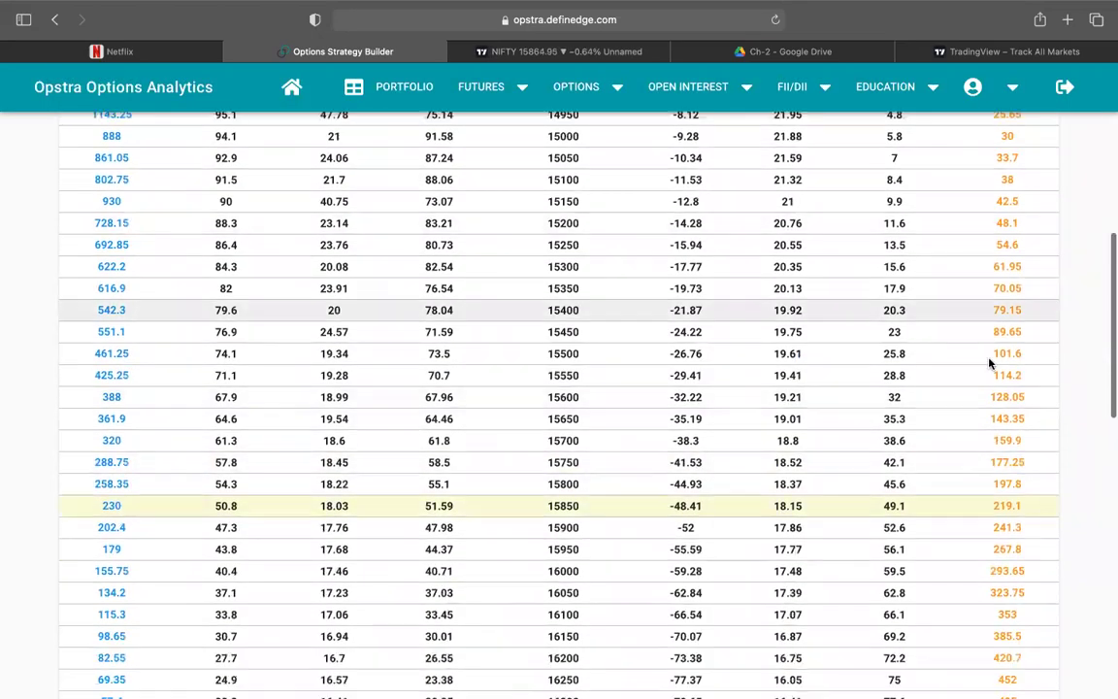
mouse_move(999, 395)
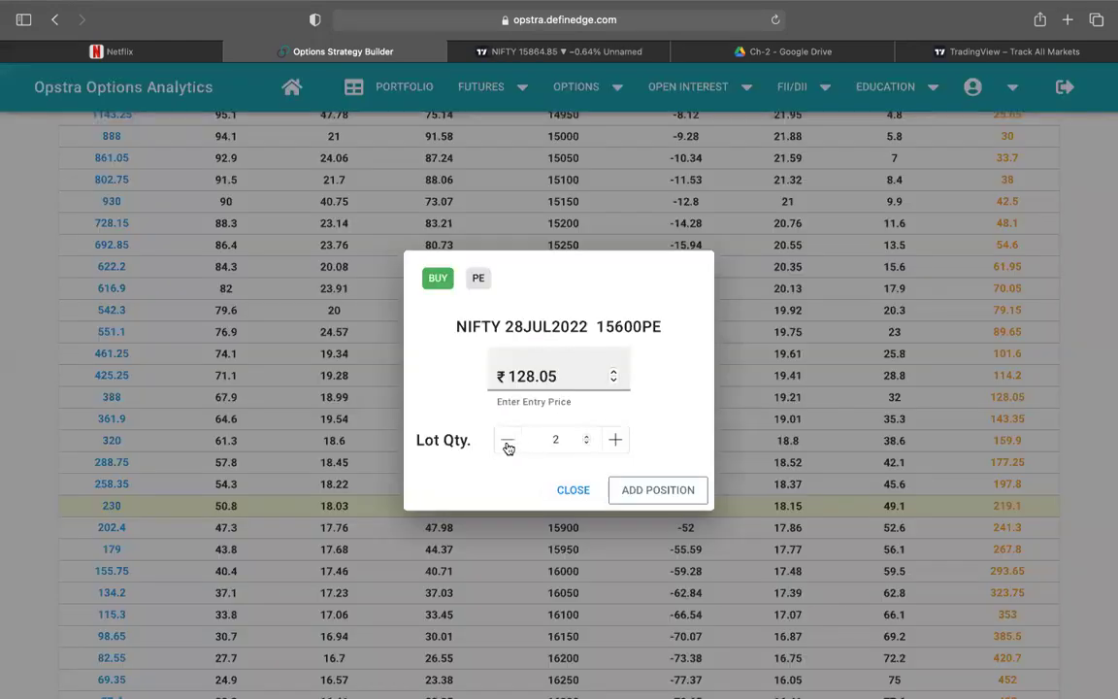
click(507, 444)
click(660, 493)
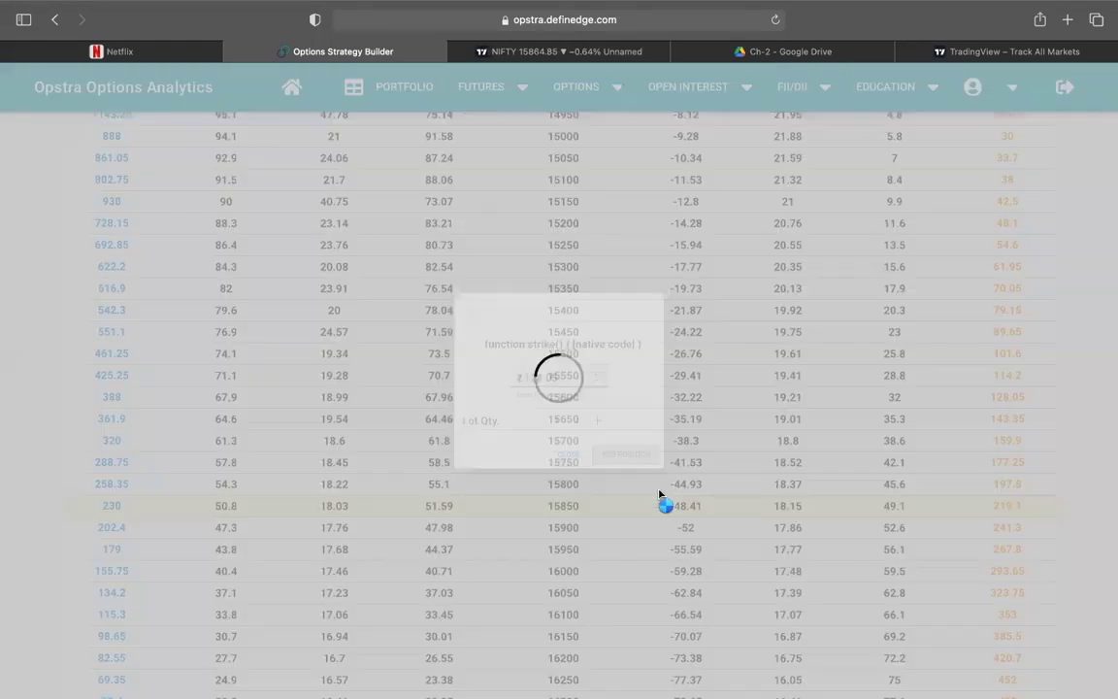
Step: Add a buy position of 1 lot in the 28JUL2022 16100 call at 115.3
scroll(593, 438, down, 2)
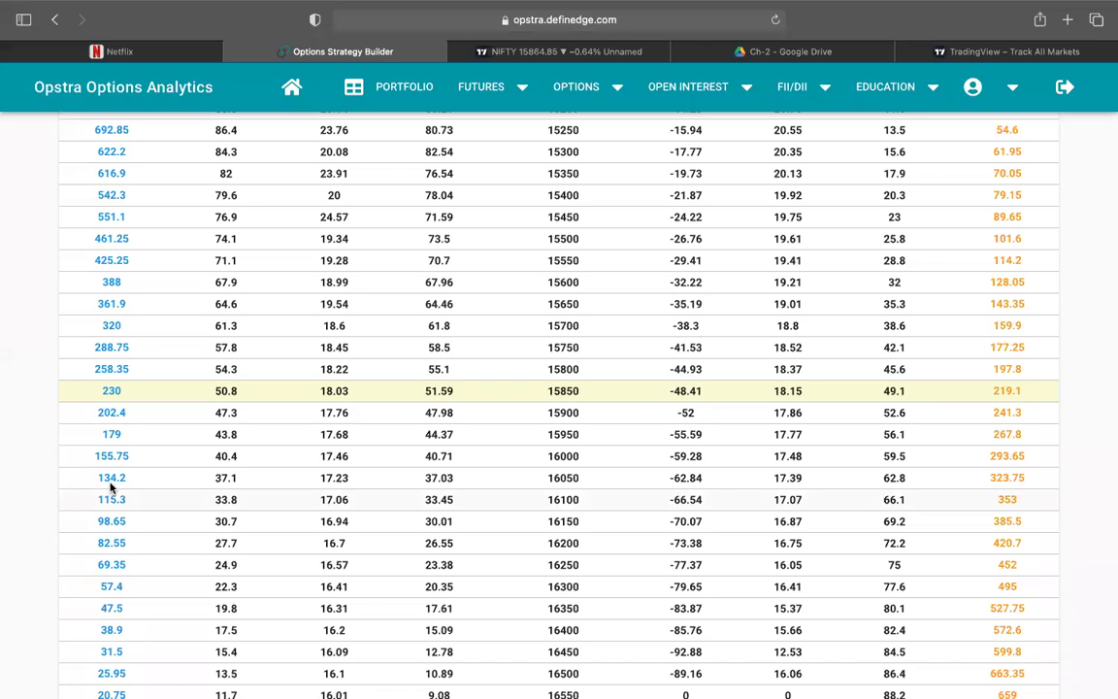
click(207, 504)
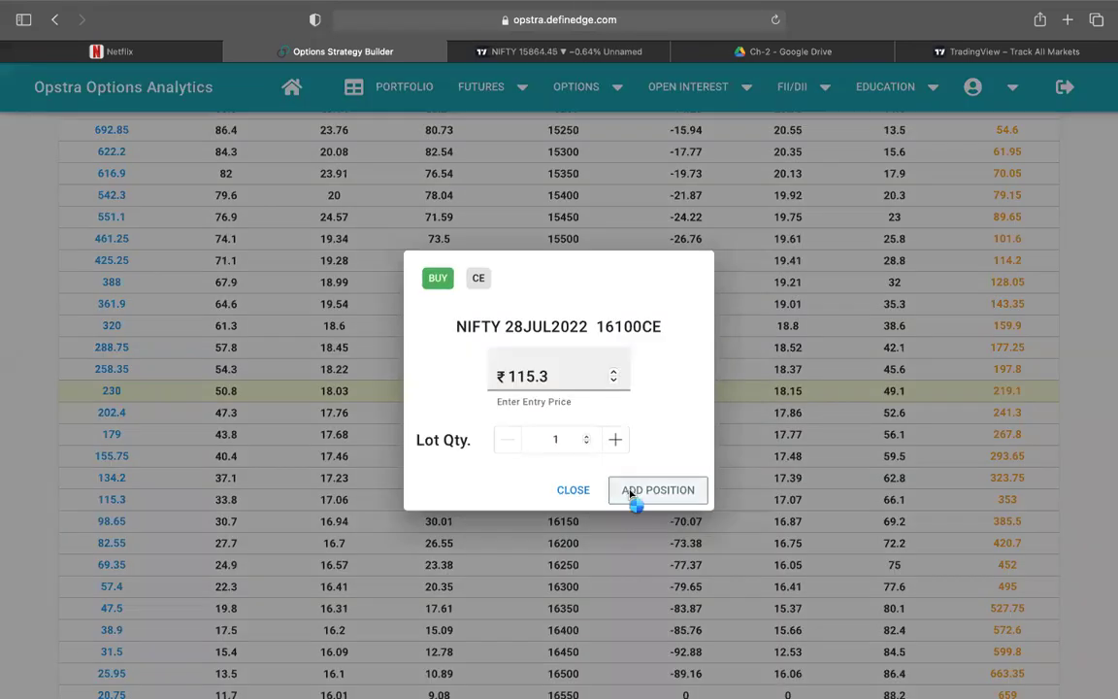
click(633, 493)
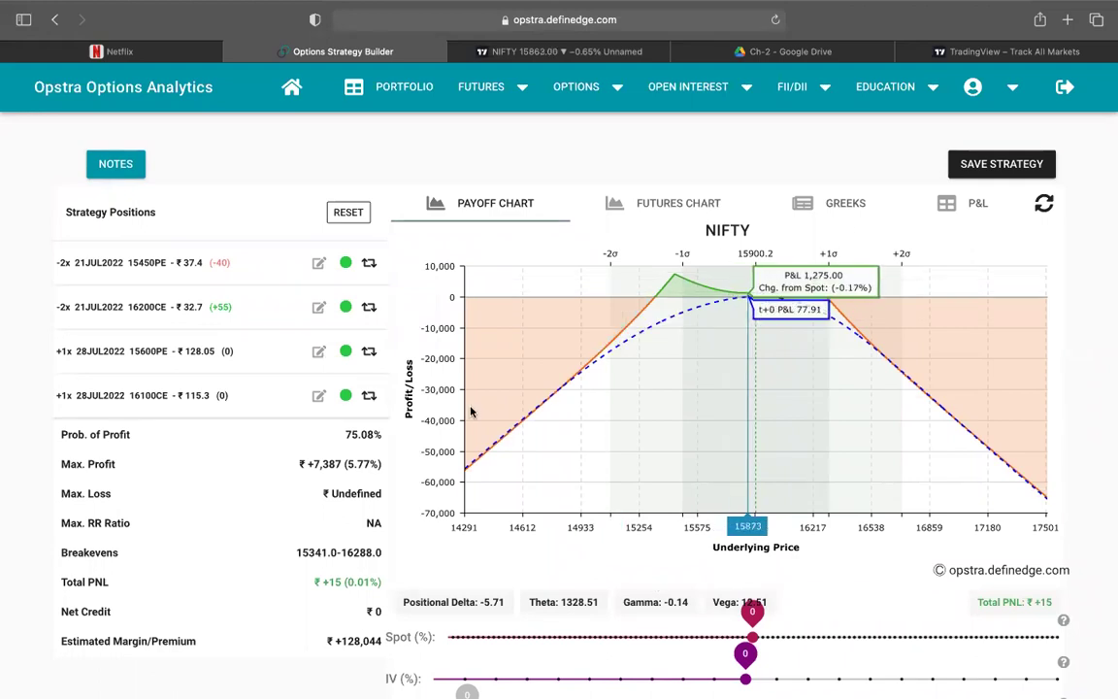
Step: Examine the probability of profit and compare the payoff at simulated IV changes of 15%, 0% and 20%, ending at 20%
drag(344, 435, 376, 437)
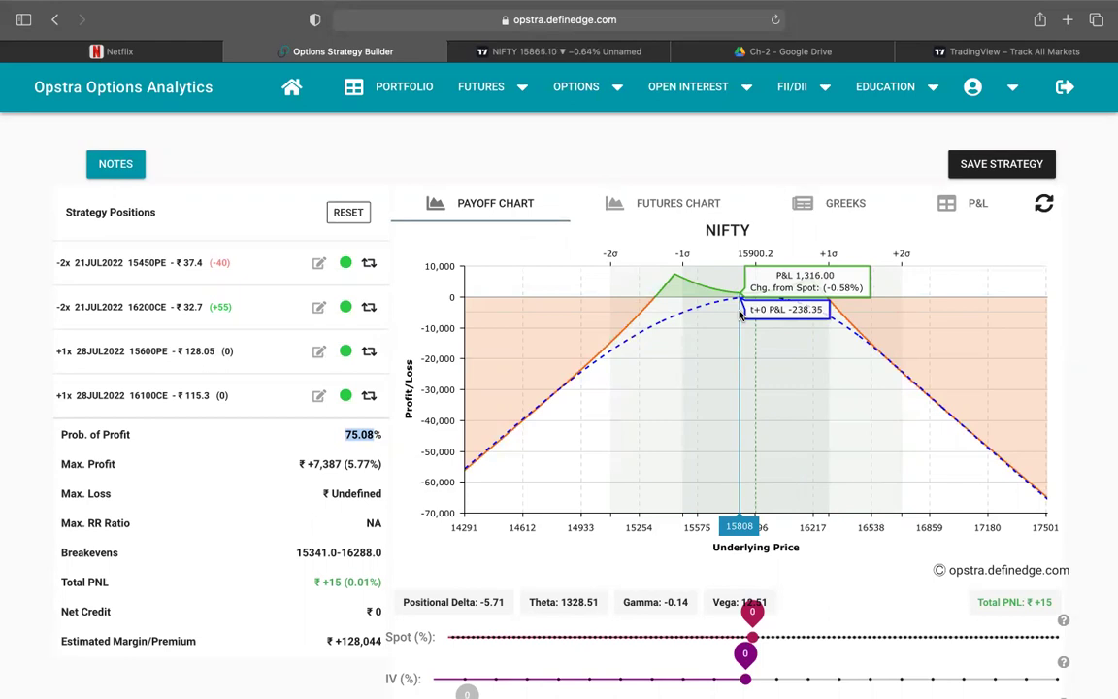
scroll(740, 312, down, 3)
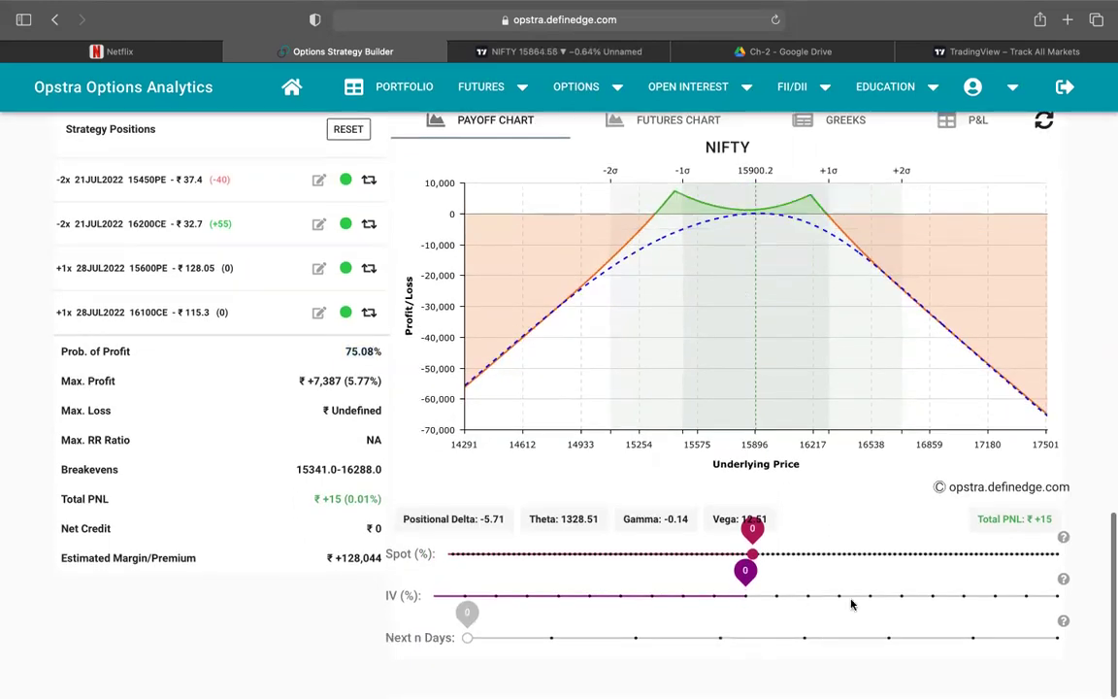
click(851, 602)
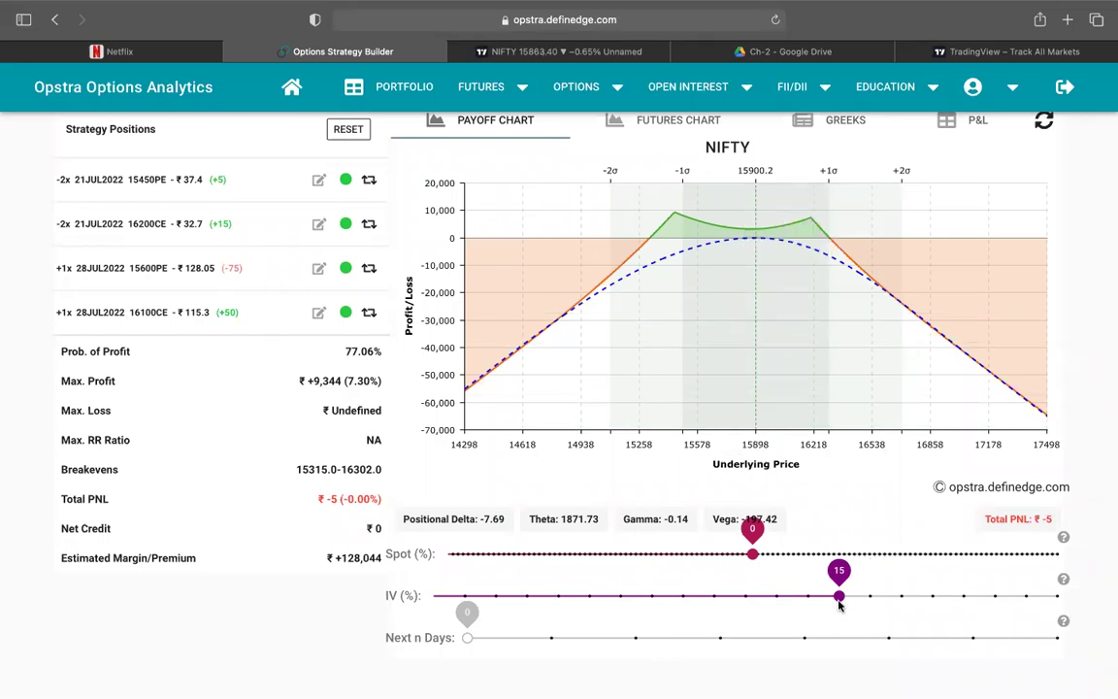
click(747, 597)
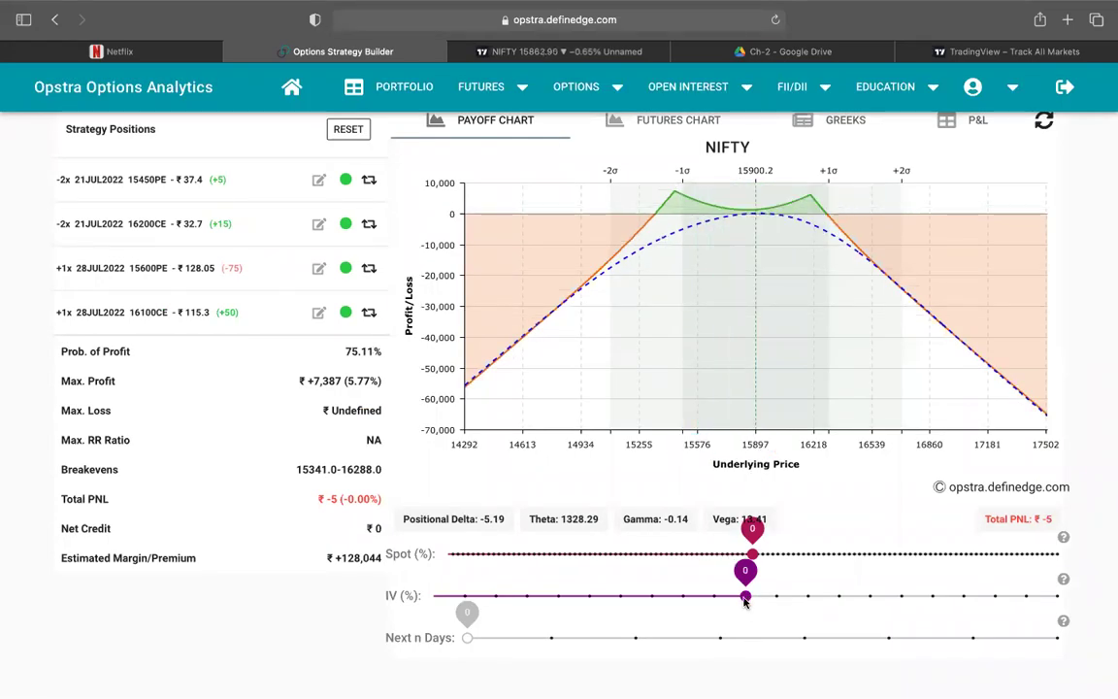
drag(792, 596, 870, 596)
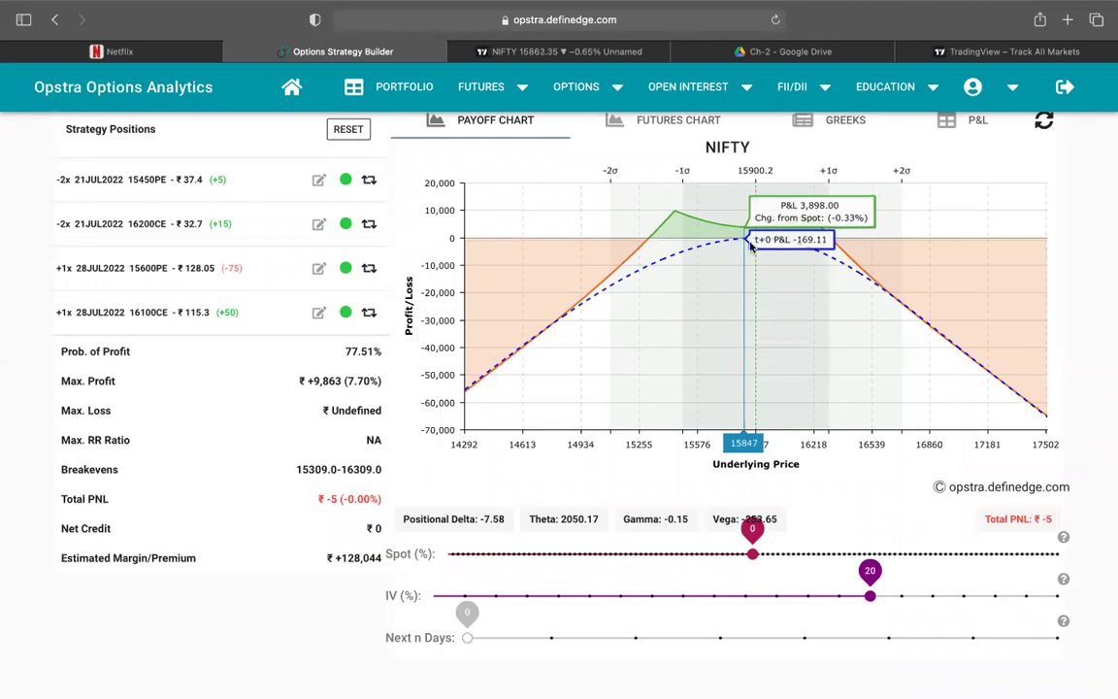
drag(870, 595, 746, 596)
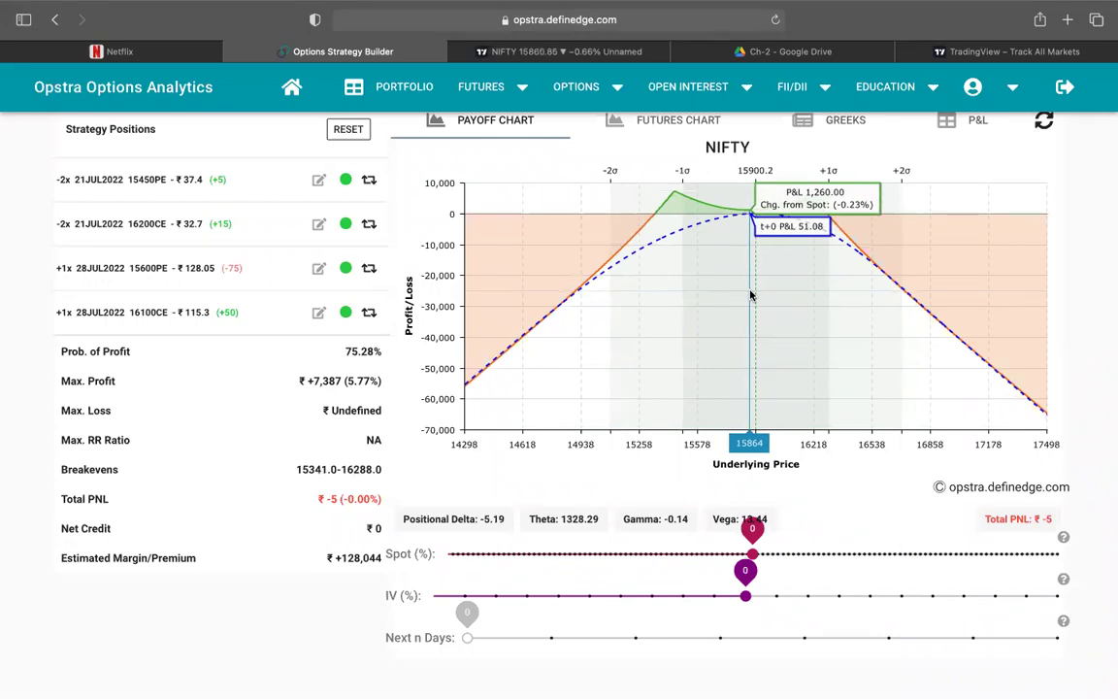
click(869, 595)
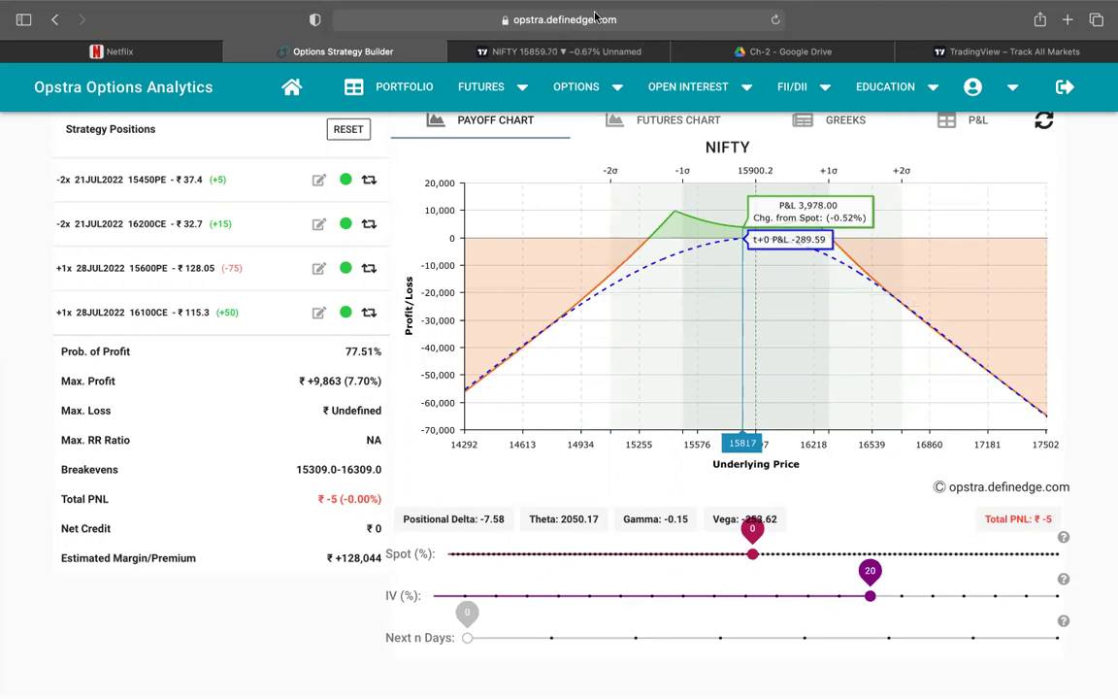
Step: Switch to the NIFTY chart in TradingView and change its interval to 5 minutes
click(517, 51)
scroll(664, 452, right, 2)
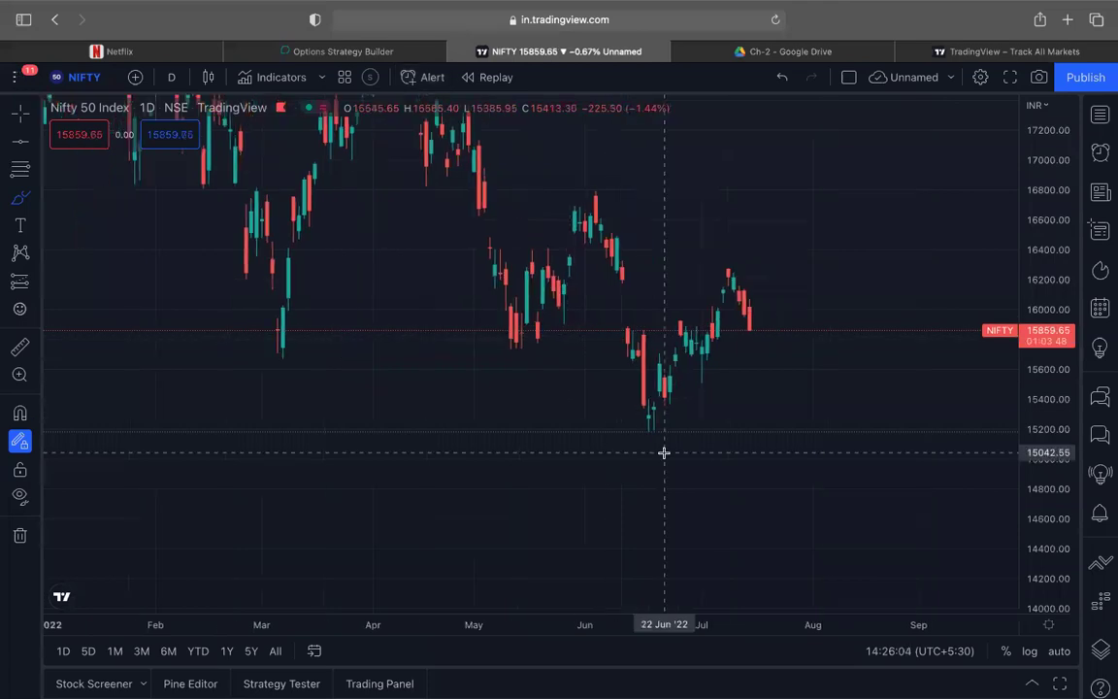
scroll(664, 453, up, 5)
click(171, 79)
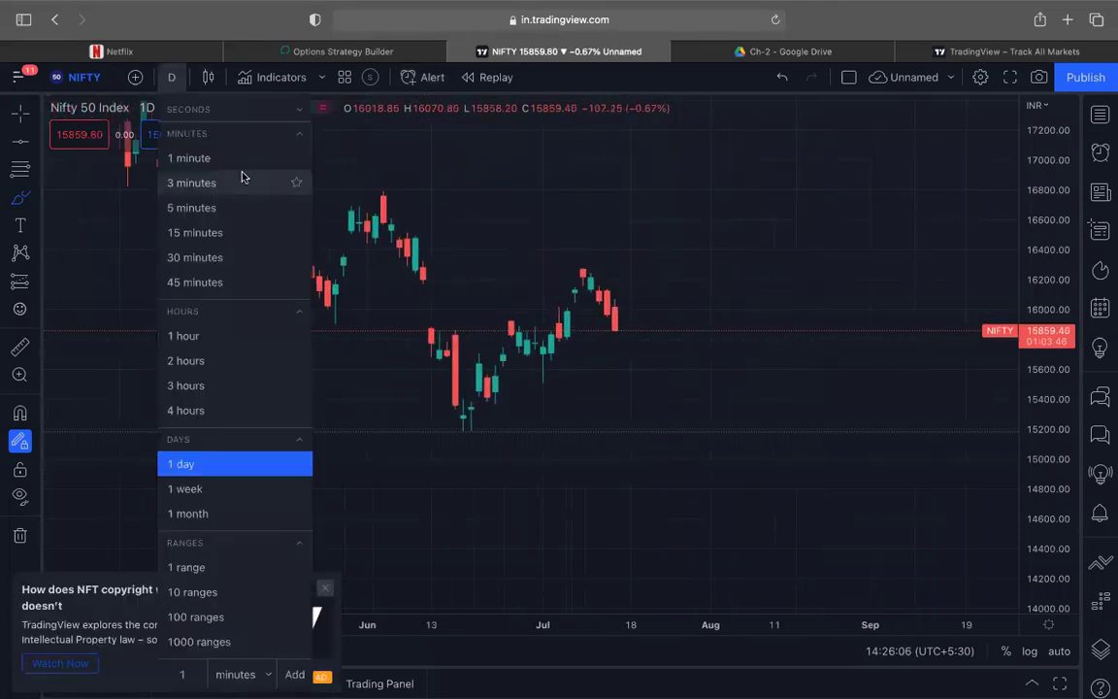
click(221, 204)
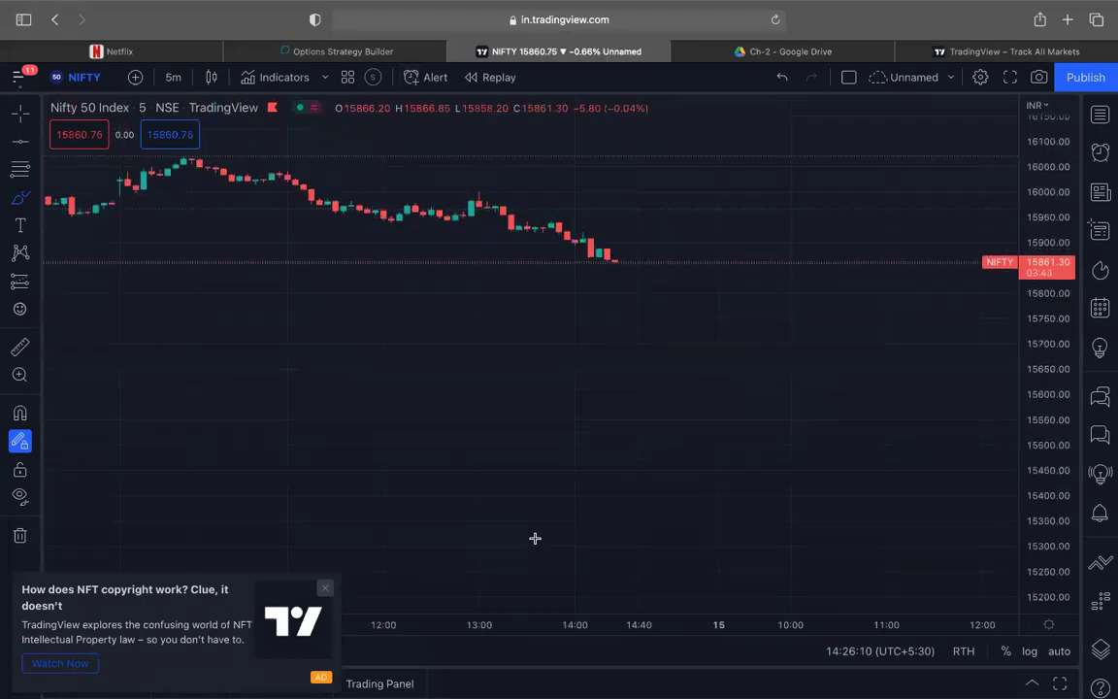
scroll(519, 516, down, 3)
scroll(519, 516, left, 5)
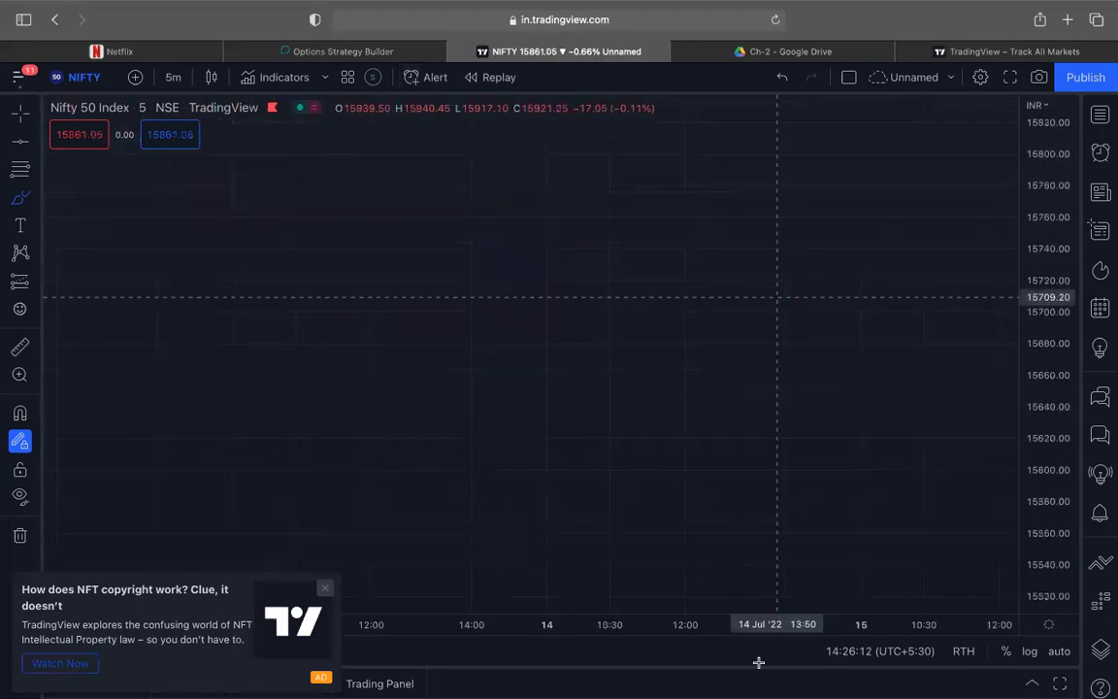
Step: Undo the stray brush stroke on the NIFTY chart and switch from the brush back to the crosshair cursor
drag(775, 320, 762, 621)
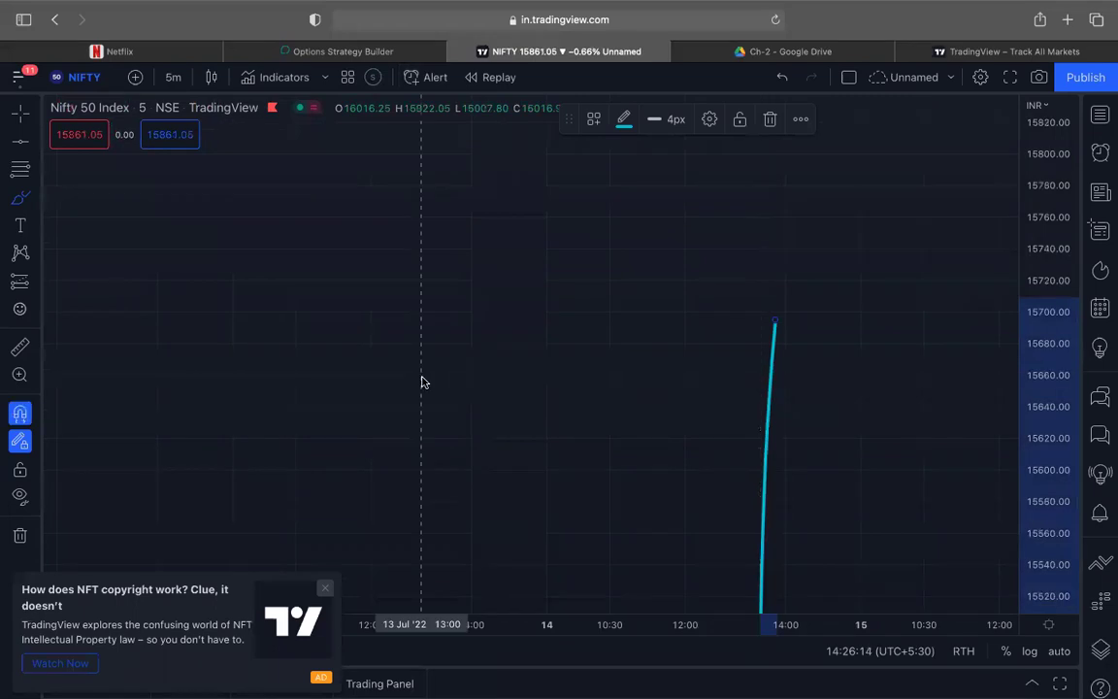
key(super+z)
click(19, 115)
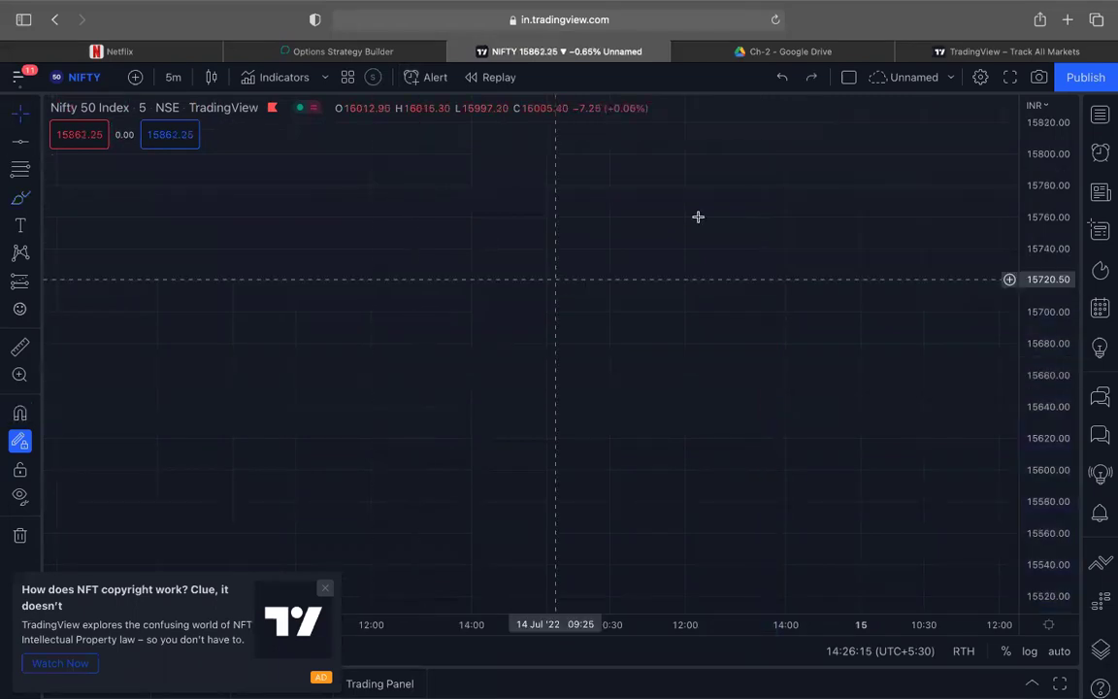
scroll(694, 544, up, 3)
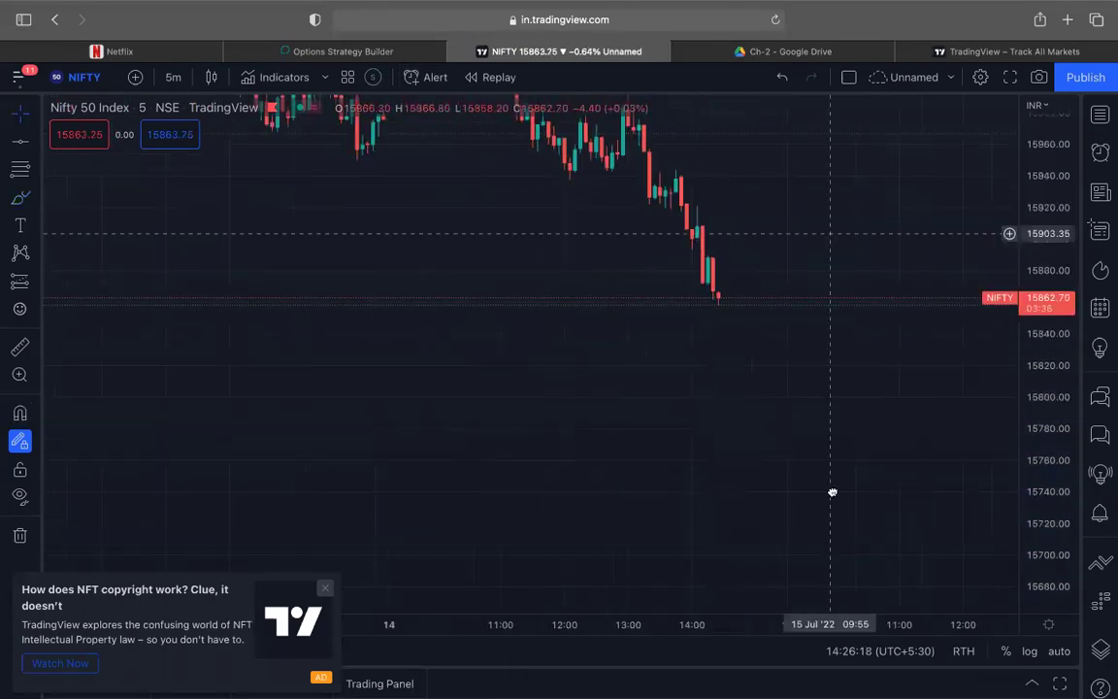
scroll(1009, 379, down, 3)
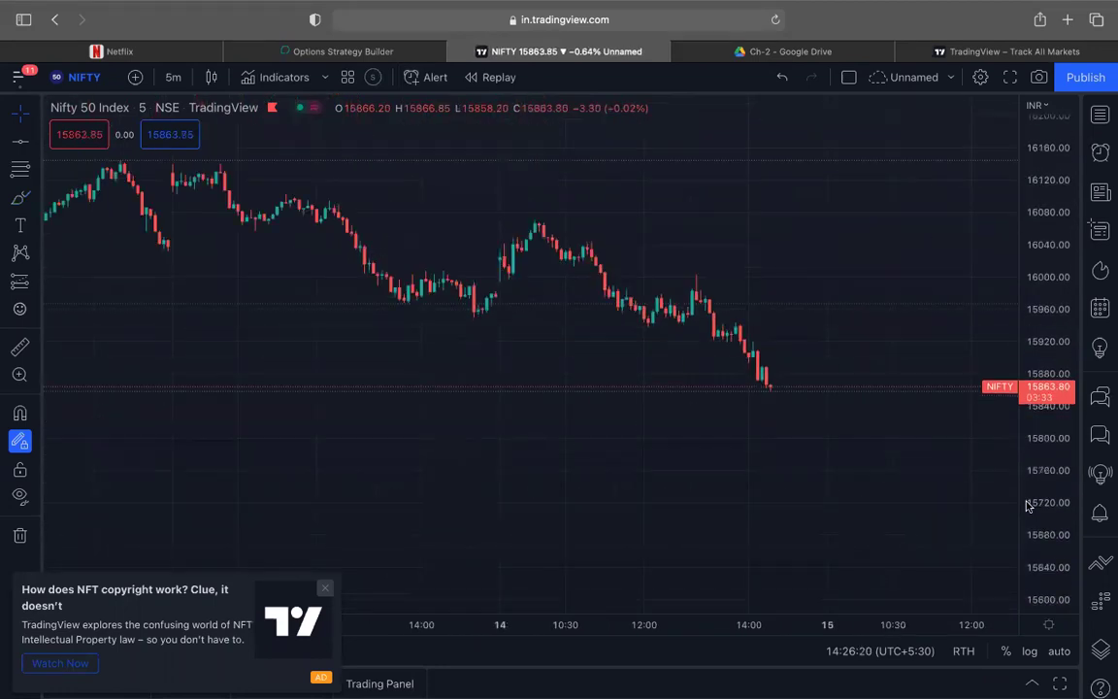
Step: Open the INDIA VIX chart from the watchlist and set its interval to 1 day to view its recent range
click(1102, 118)
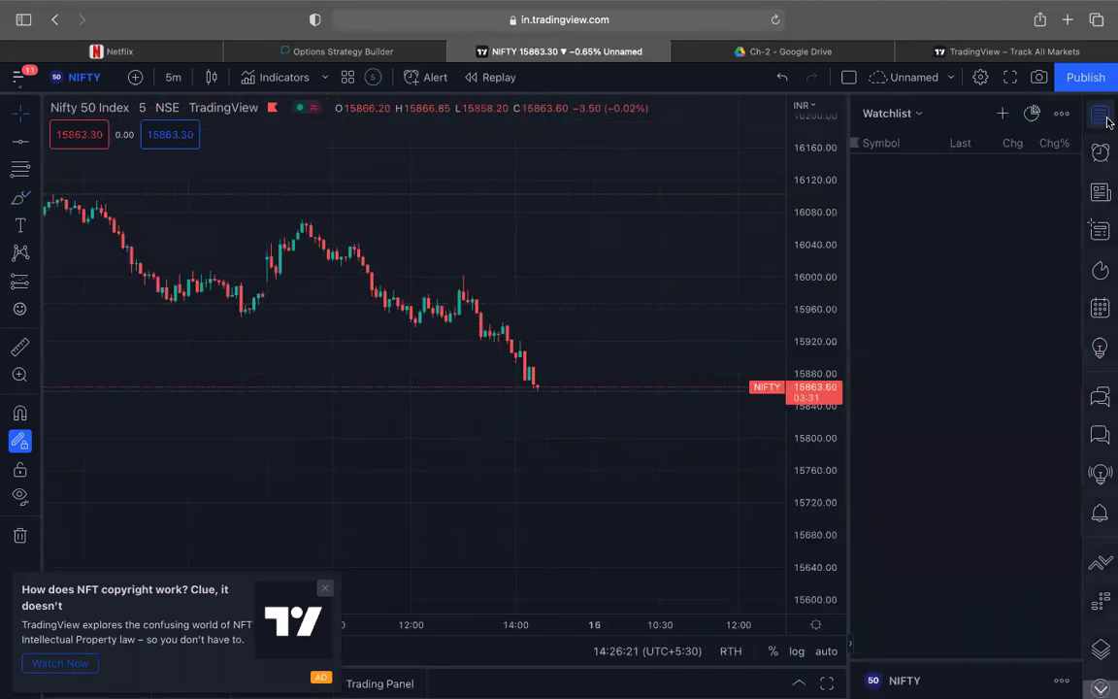
click(916, 199)
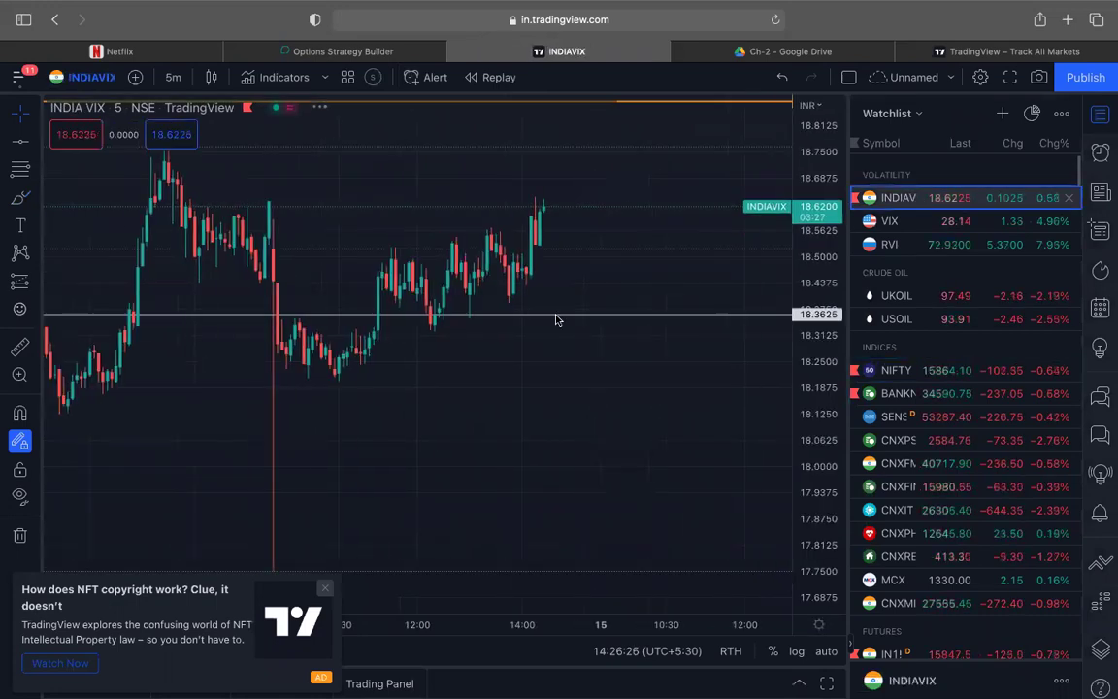
click(173, 76)
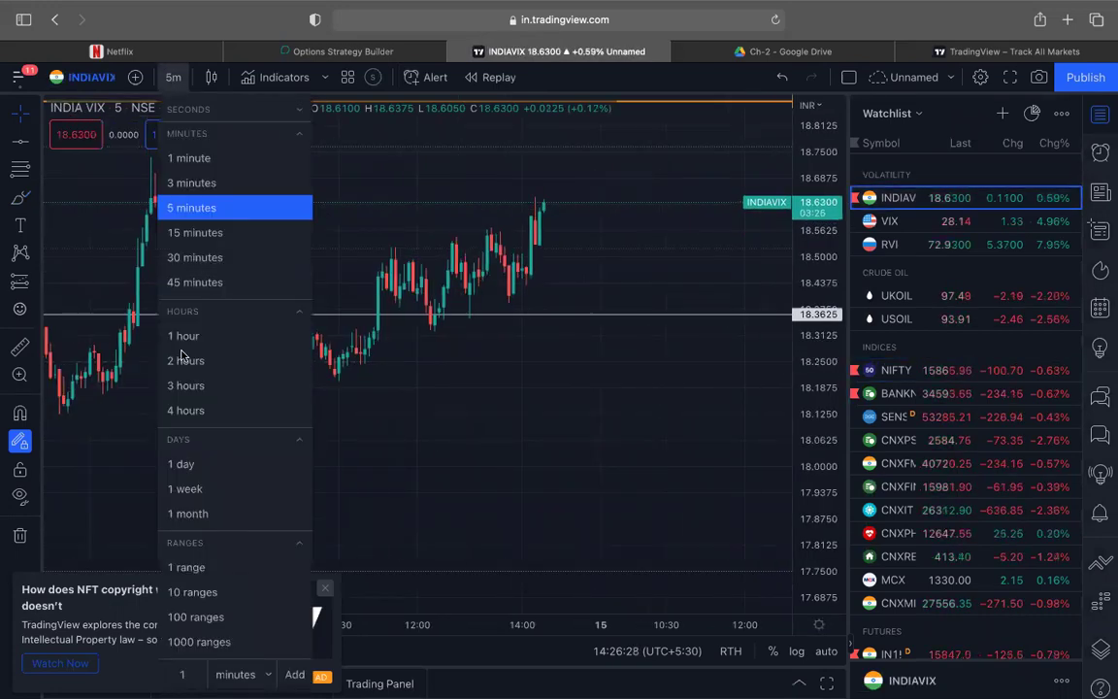
click(181, 464)
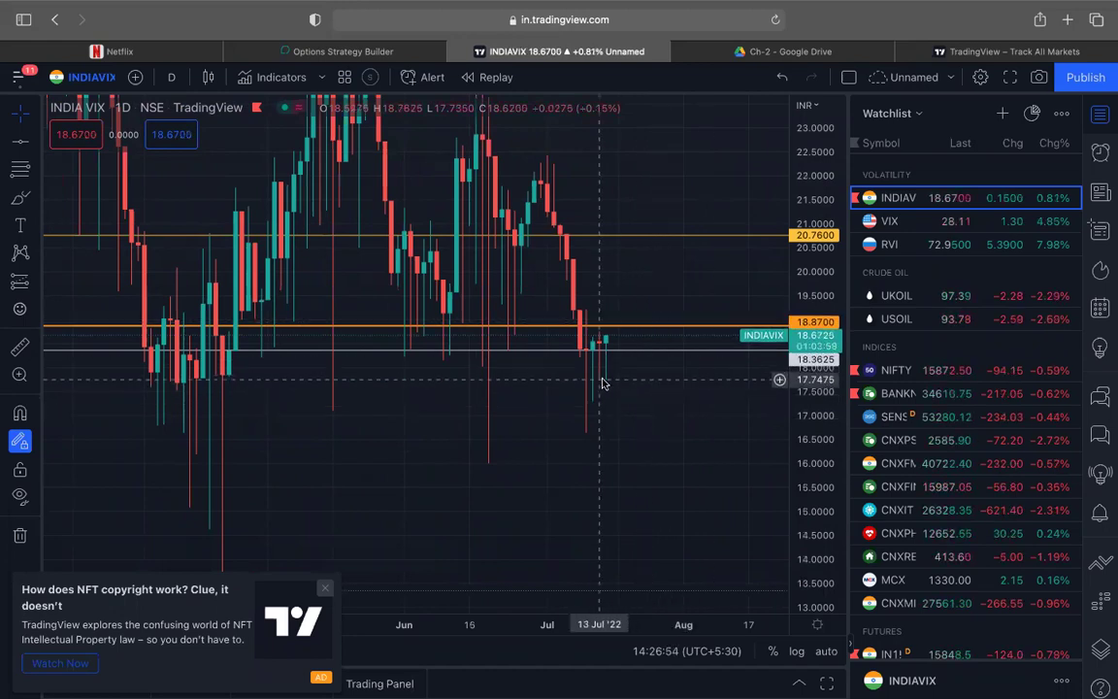
scroll(698, 249, down, 3)
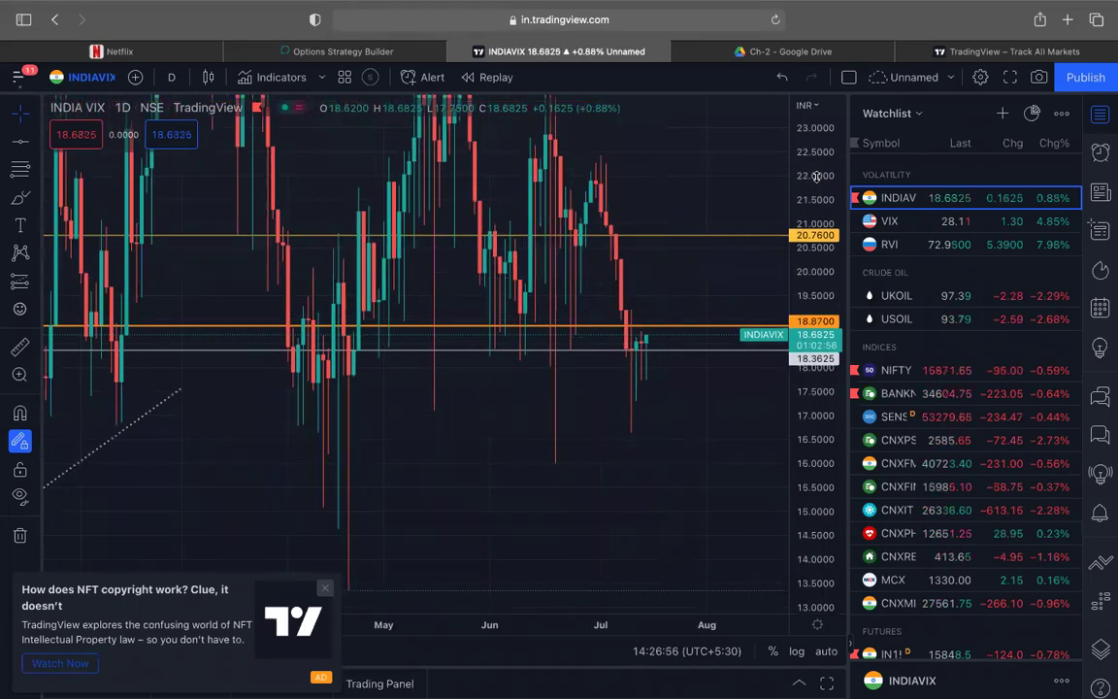
drag(816, 176, 644, 469)
scroll(643, 469, down, 2)
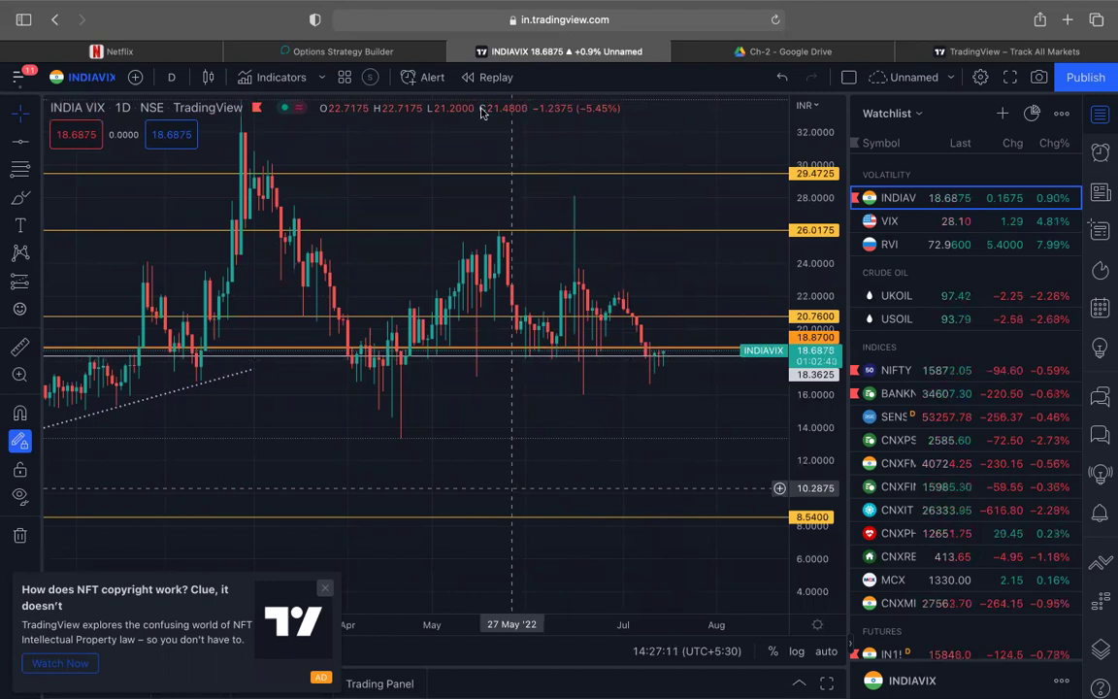
Step: Switch to Opstra, reset the strategy positions and start a new NIFTY strategy in the Strategy Builder
click(406, 52)
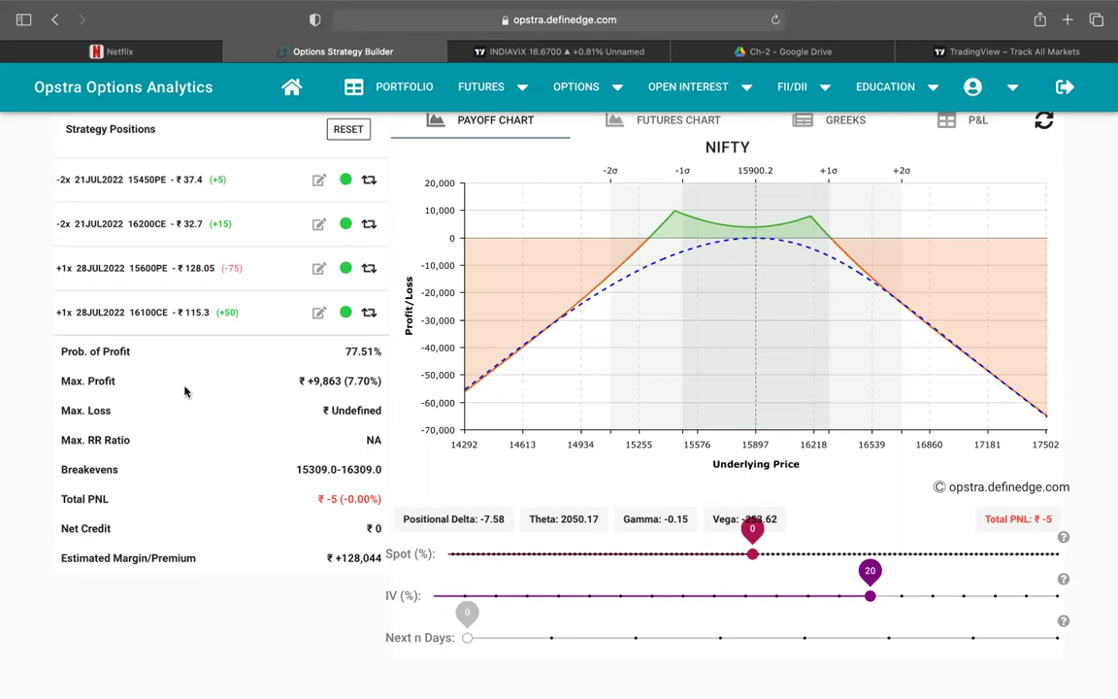
click(346, 132)
click(393, 69)
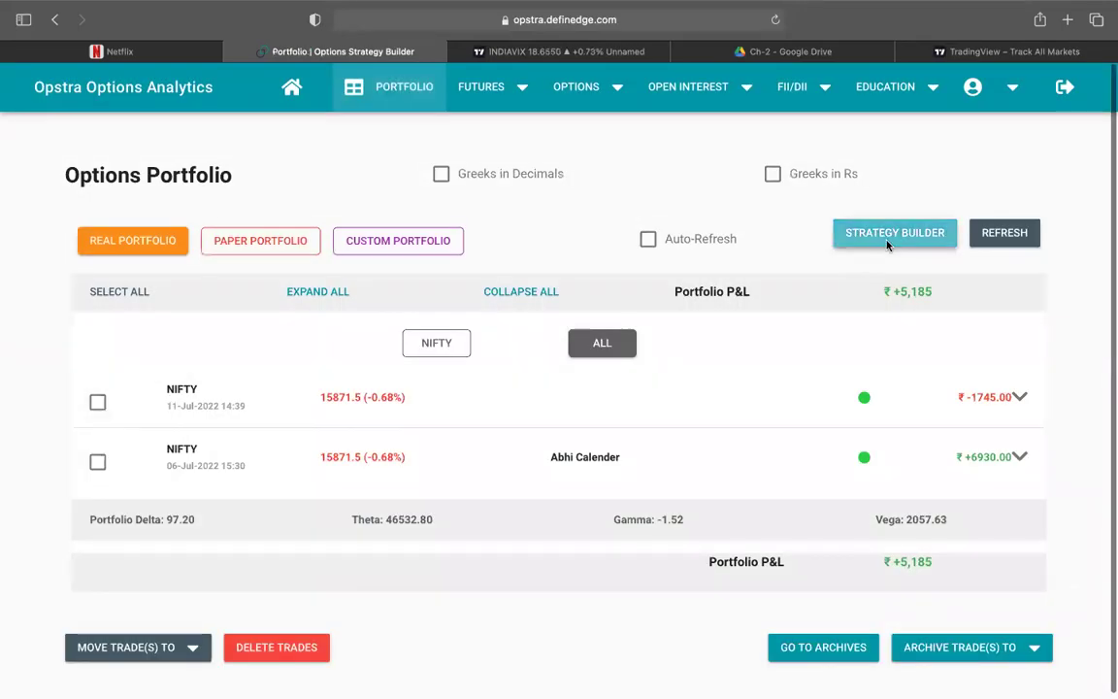
click(886, 237)
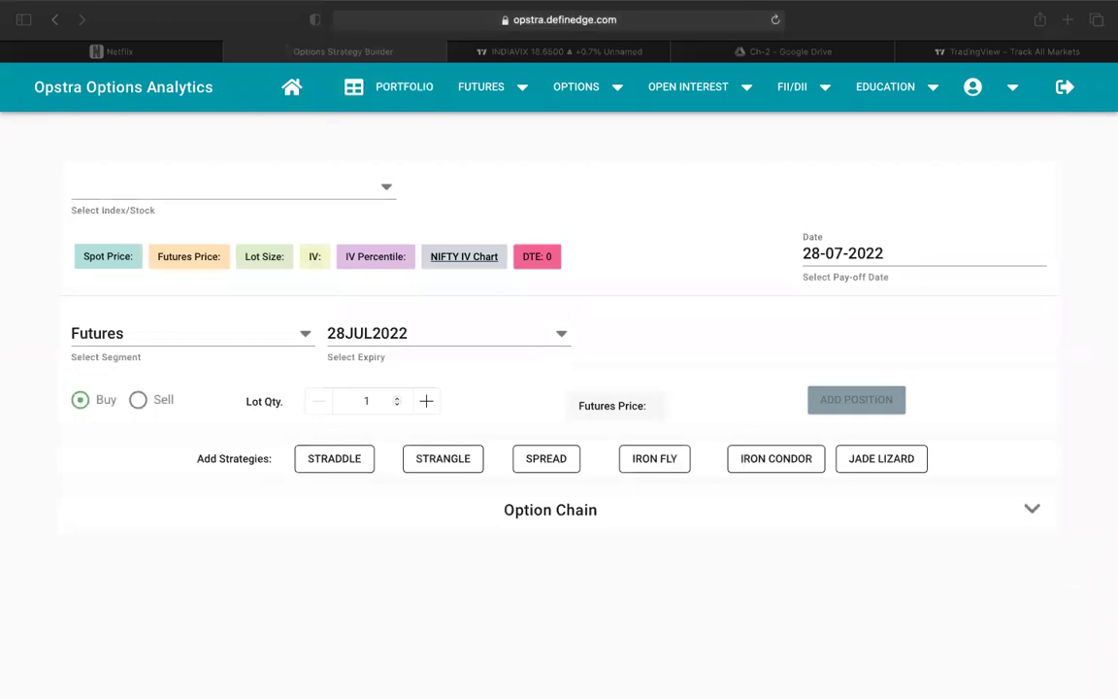
click(212, 667)
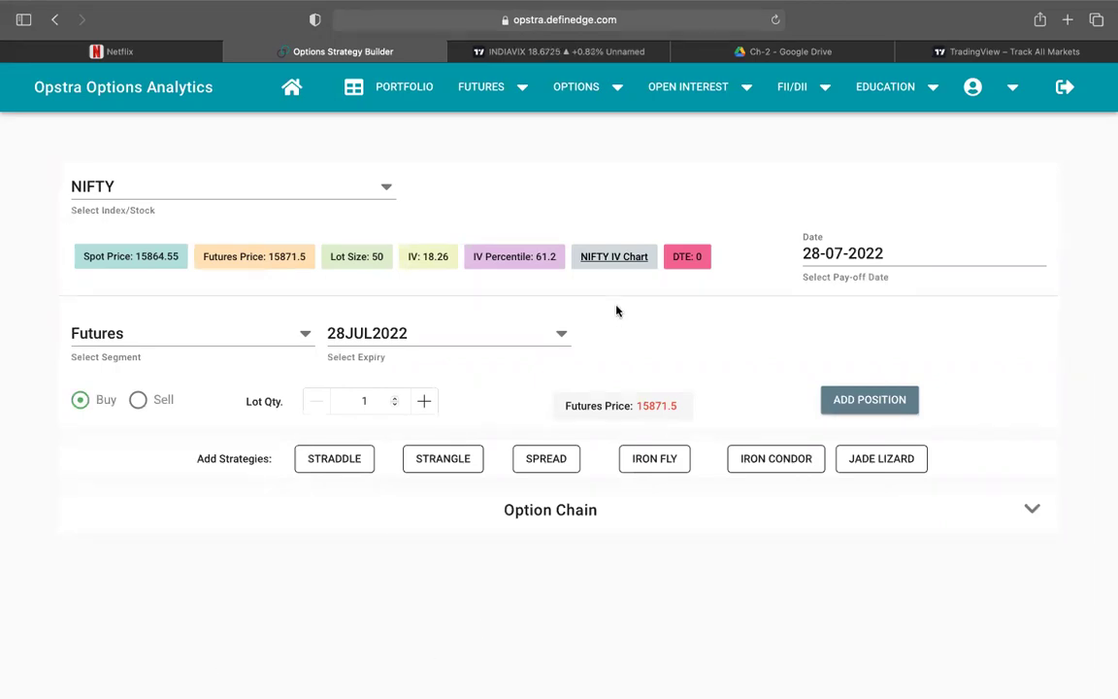
click(327, 179)
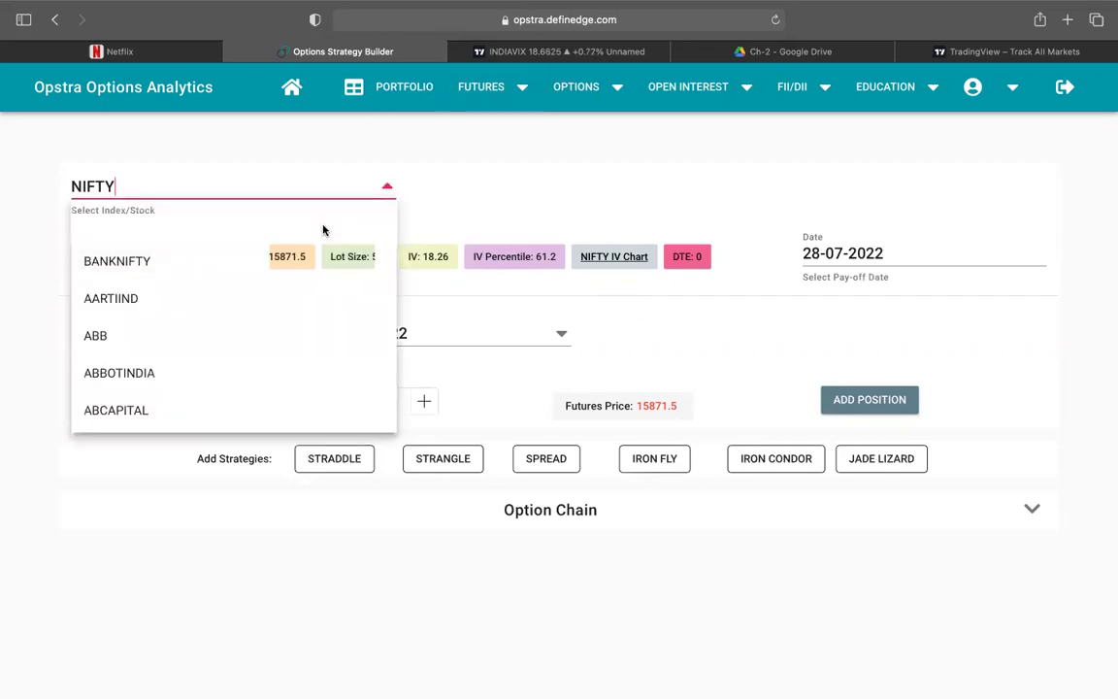
Step: Set the expiry to 21JUL2022 and expand the option chain for that expiry
click(417, 340)
double_click(395, 341)
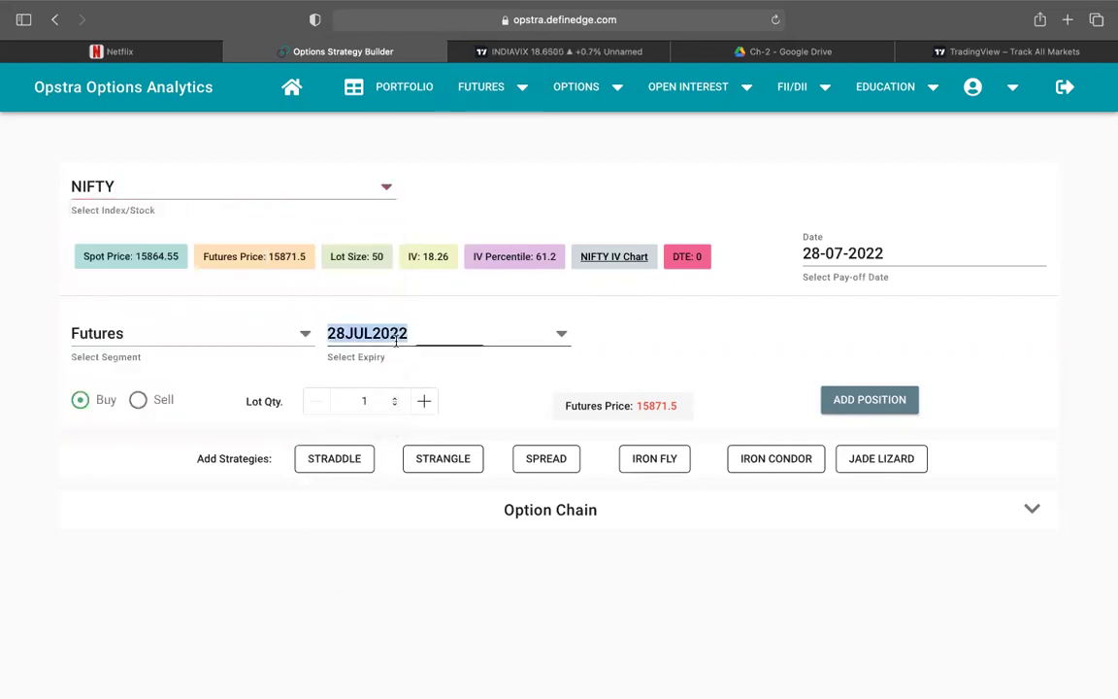
click(396, 342)
click(393, 410)
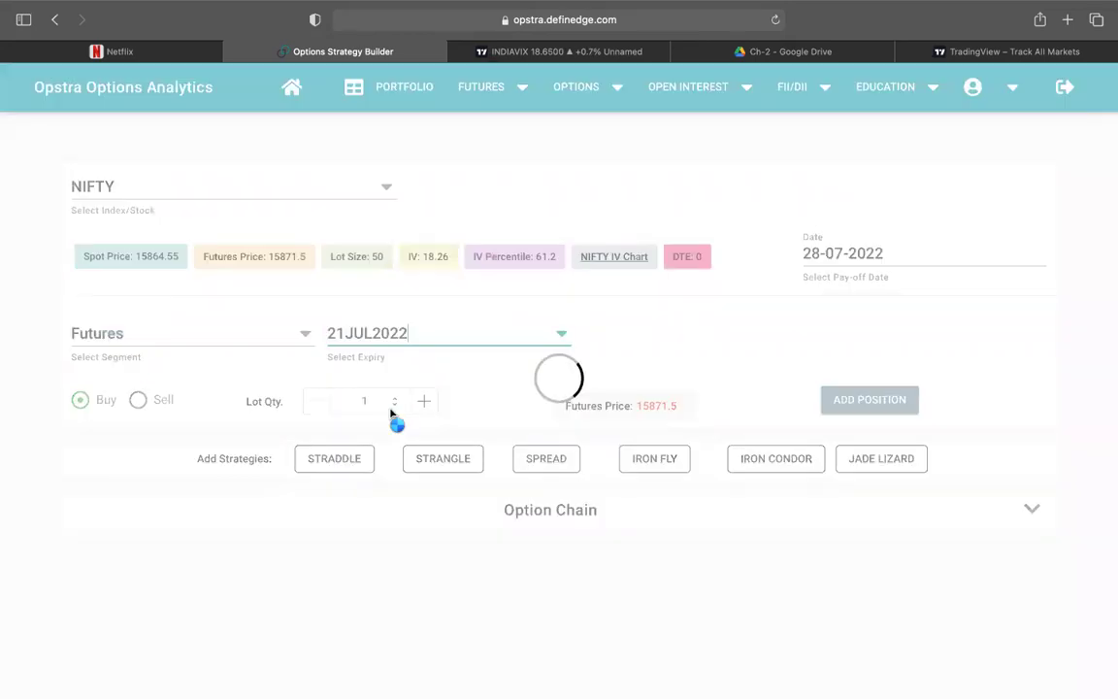
click(859, 511)
scroll(859, 513, down, 10)
scroll(859, 512, up, 4)
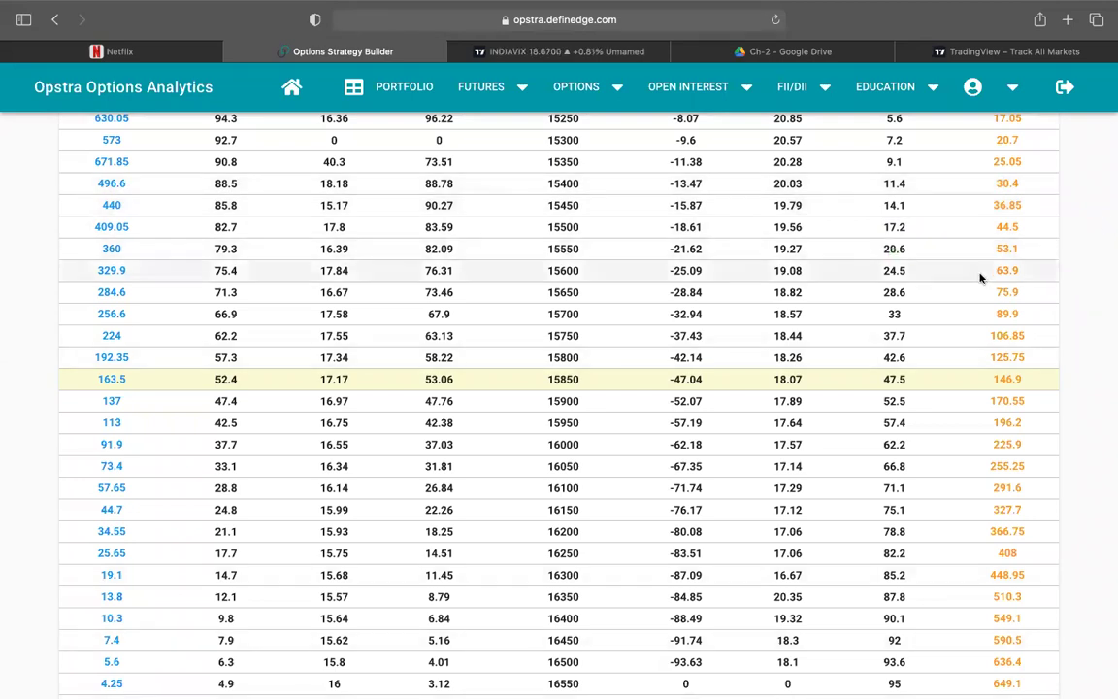
Step: Add a sell position of 2 lots in the 21JUL2022 15450 put at 36.85
scroll(981, 282, up, 1)
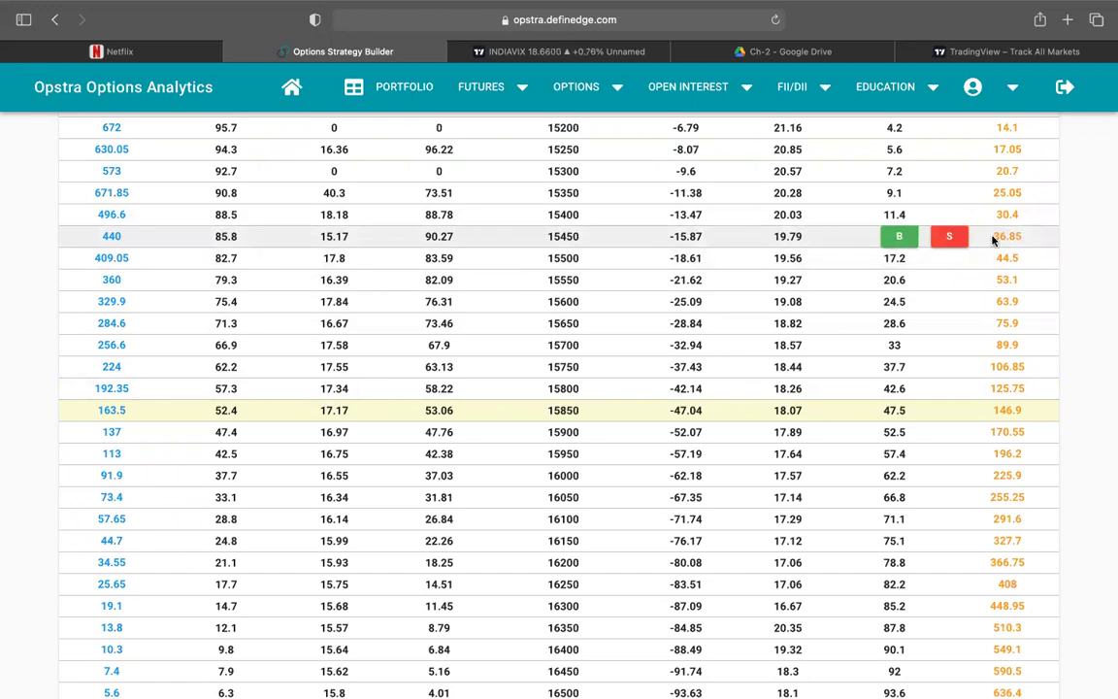
click(949, 236)
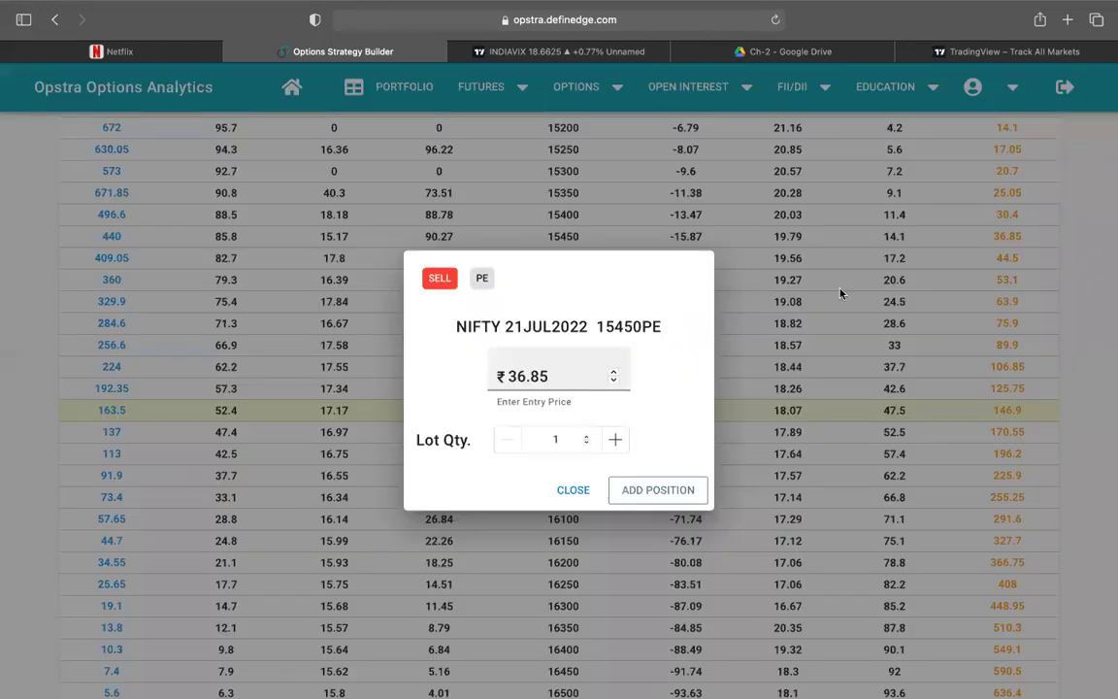
click(615, 442)
click(508, 443)
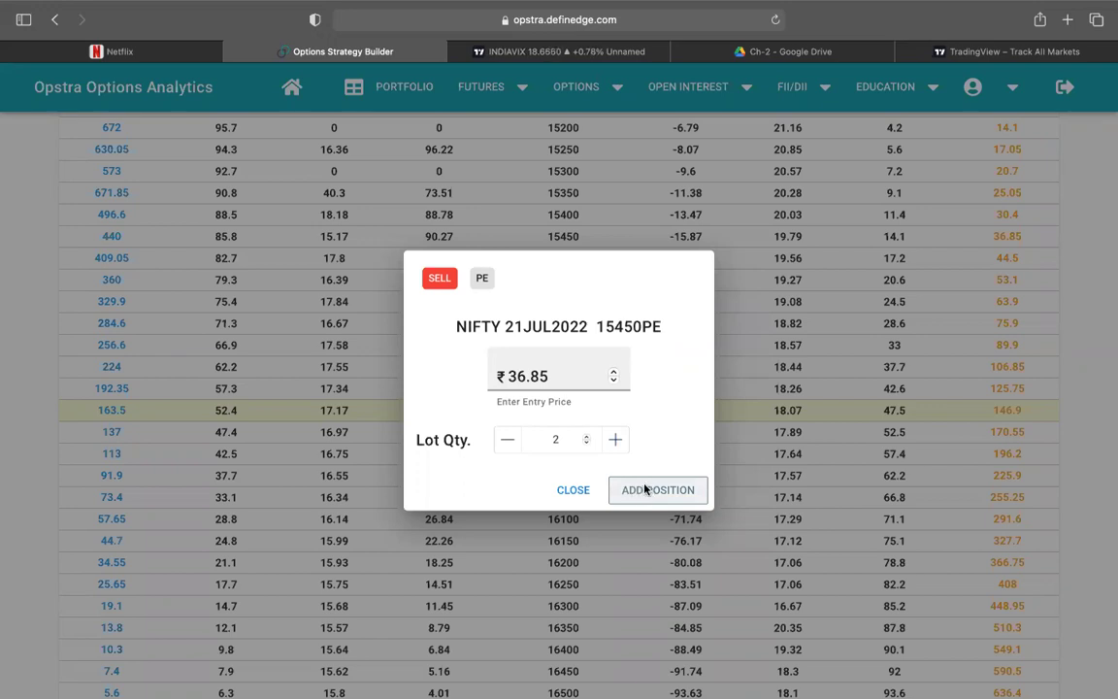
click(644, 489)
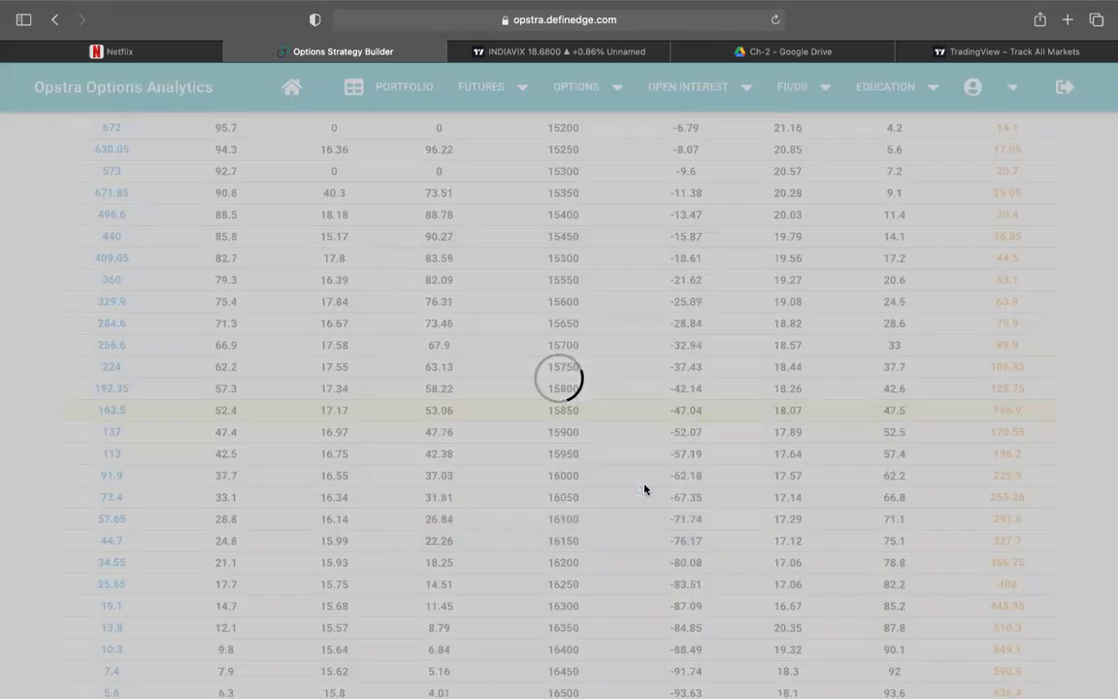
Step: Add a sell position of 2 lots in the 21JUL2022 16200 call at 34.5
scroll(644, 489, down, 3)
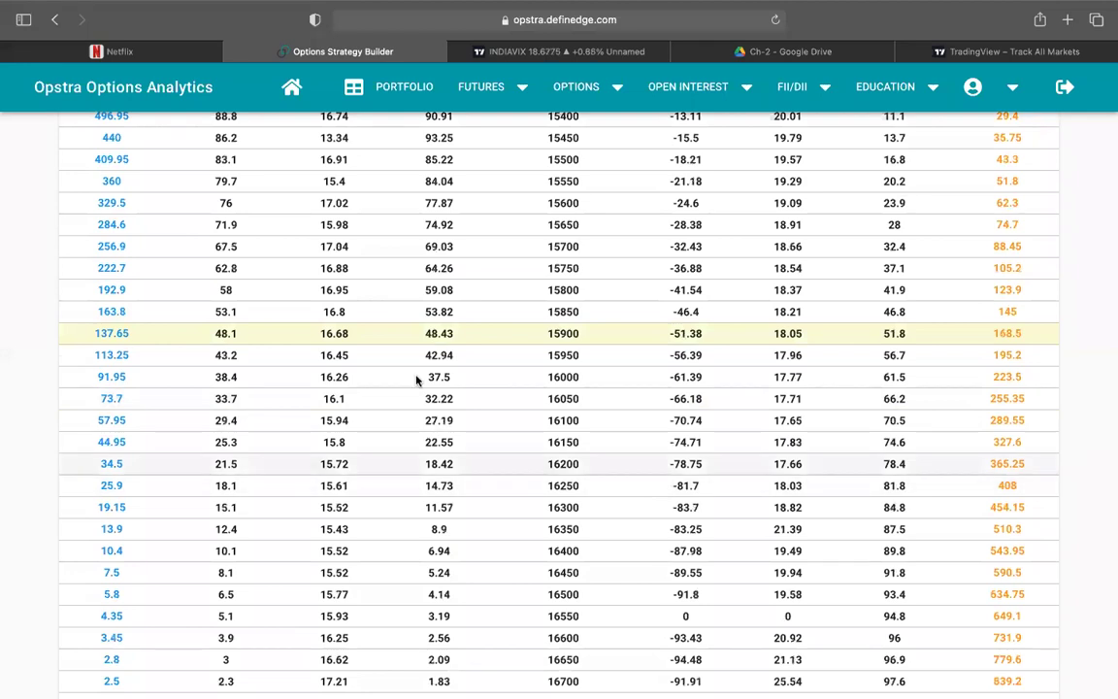
scroll(416, 379, down, 10)
scroll(416, 379, up, 10)
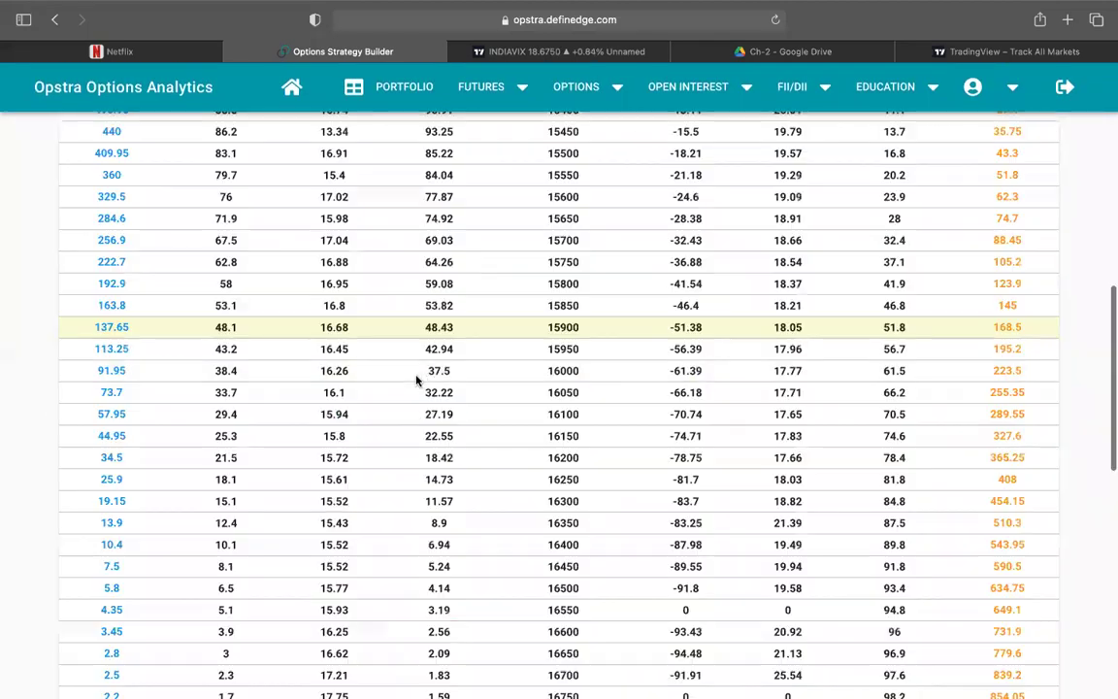
scroll(417, 380, down, 1)
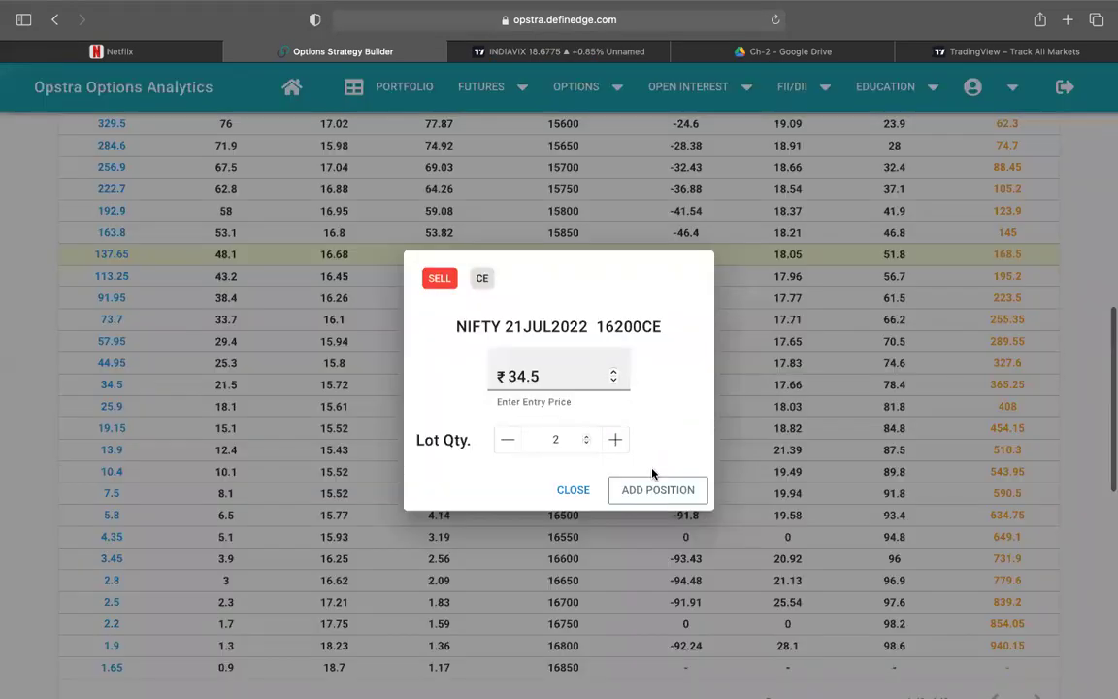
click(645, 492)
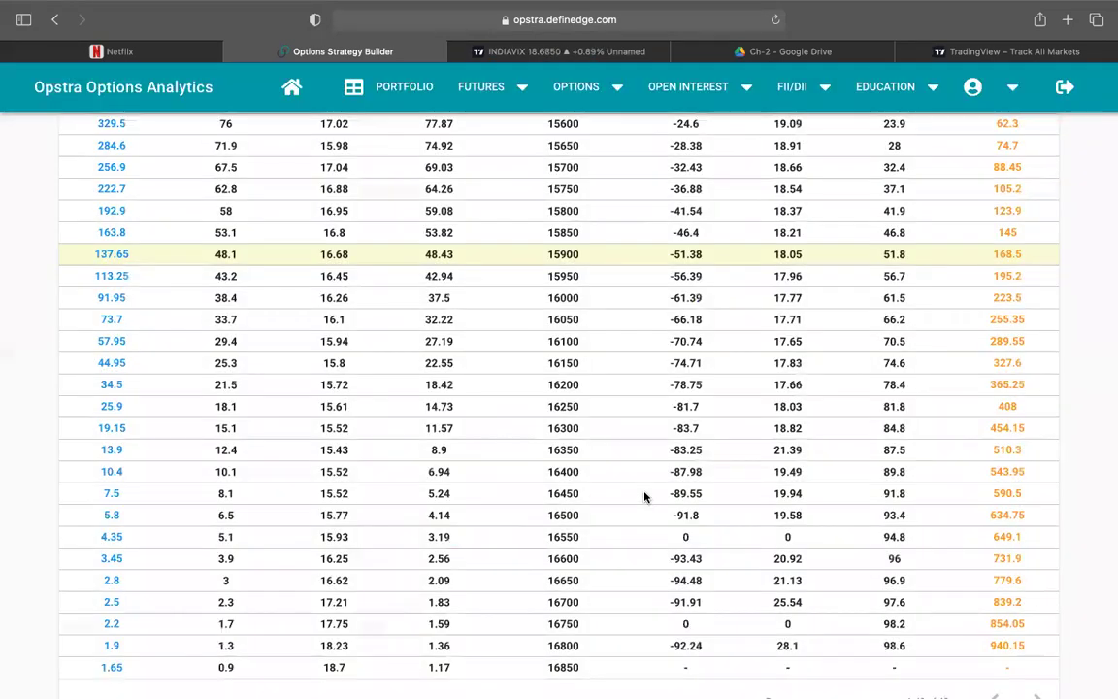
Step: Change the expiry to 28JUL2022 to load that option chain
scroll(645, 497, up, 10)
scroll(644, 496, up, 10)
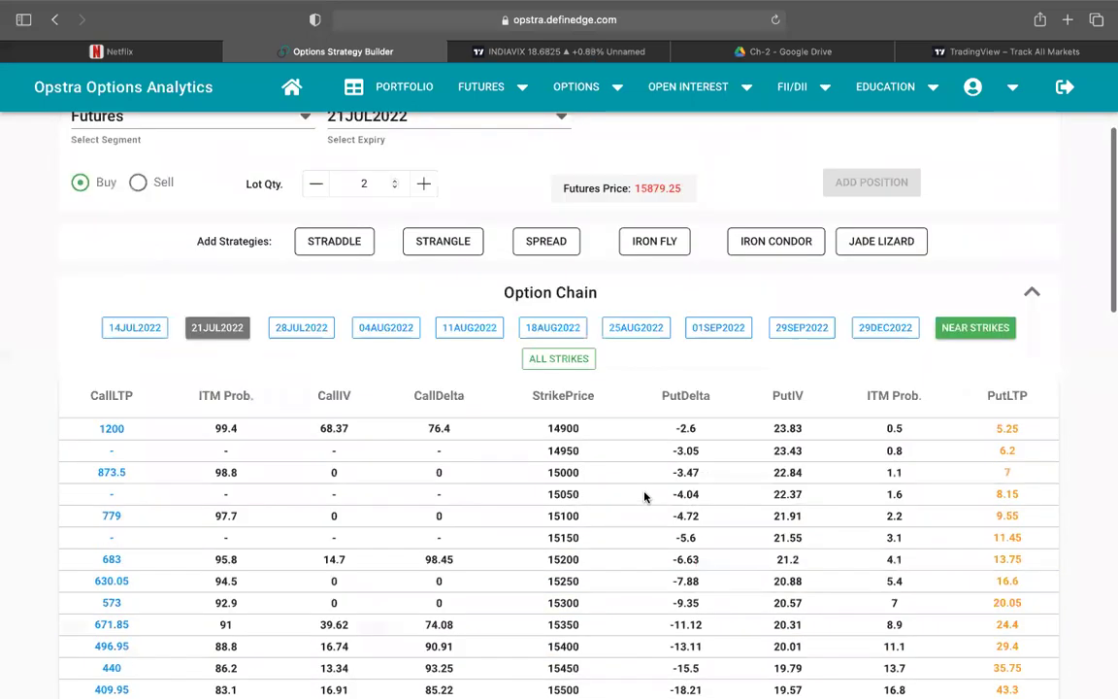
click(468, 287)
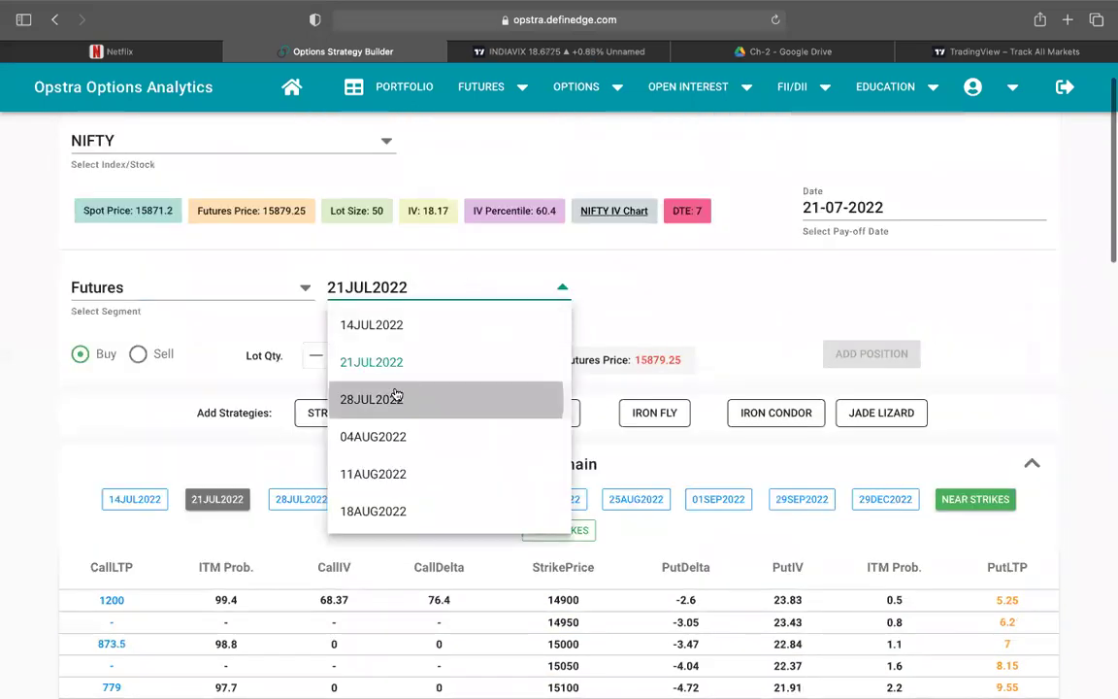
click(392, 397)
Step: Add a buy position of 1 lot in the 28JUL2022 15500 put at 98.45
scroll(686, 560, down, 10)
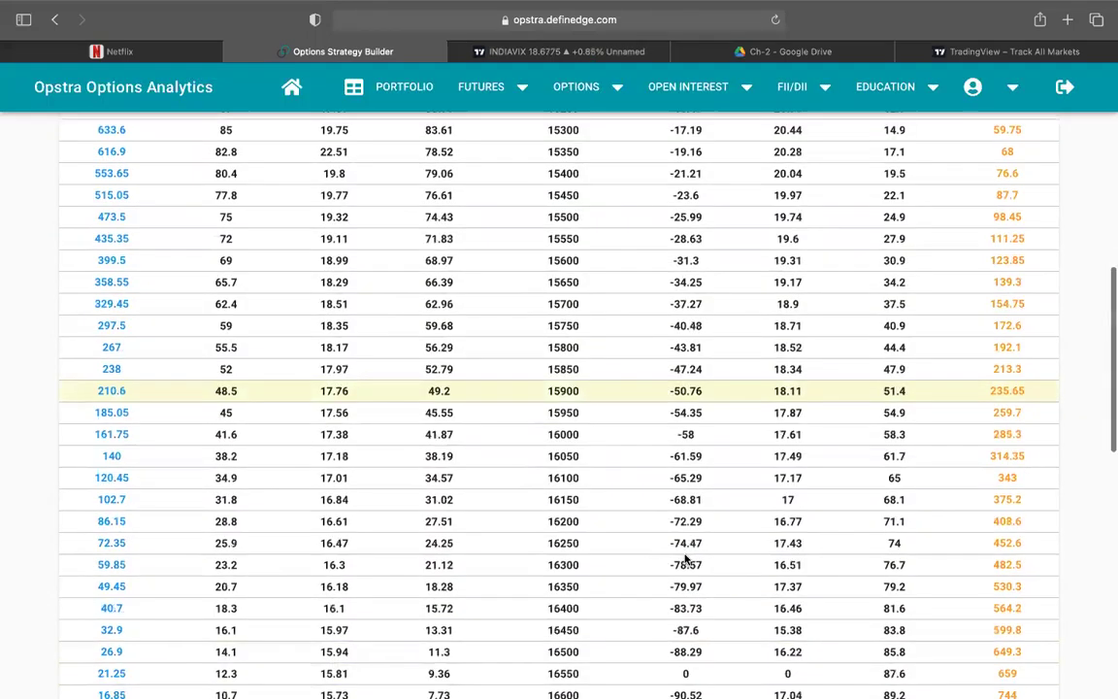
scroll(685, 560, up, 1)
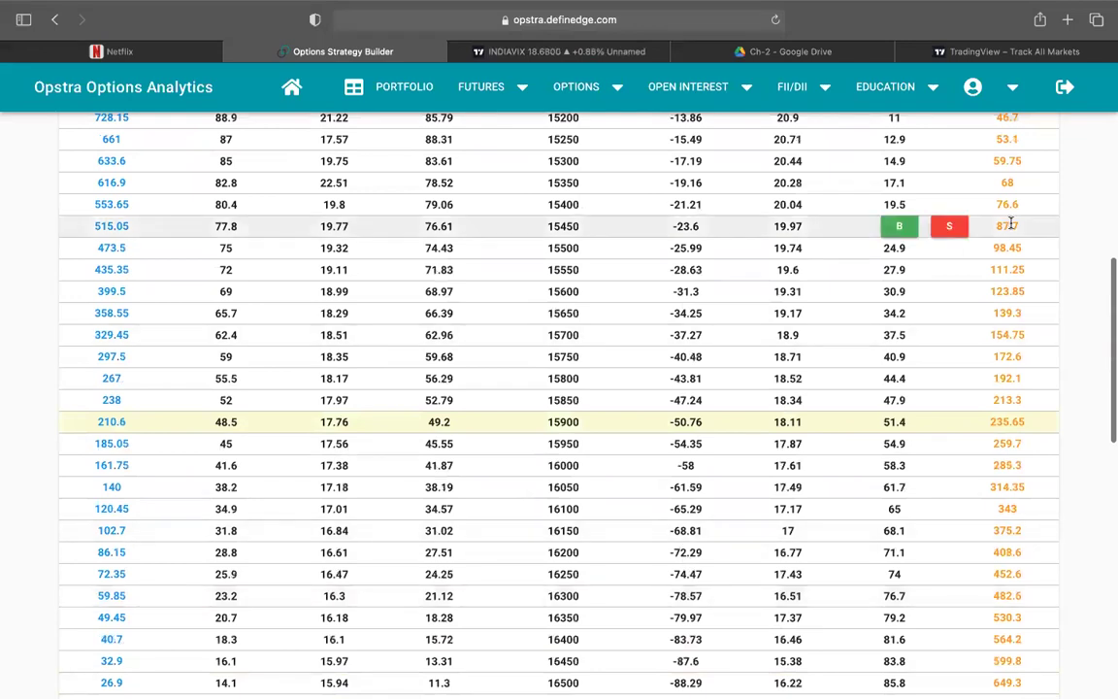
mouse_move(992, 250)
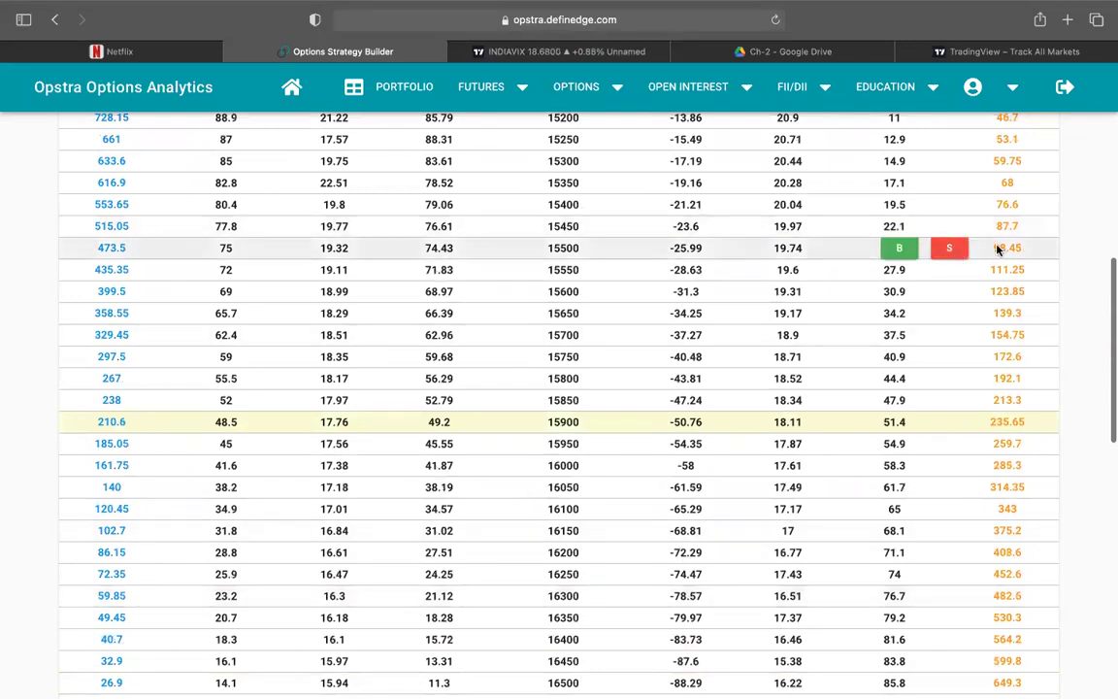
click(900, 251)
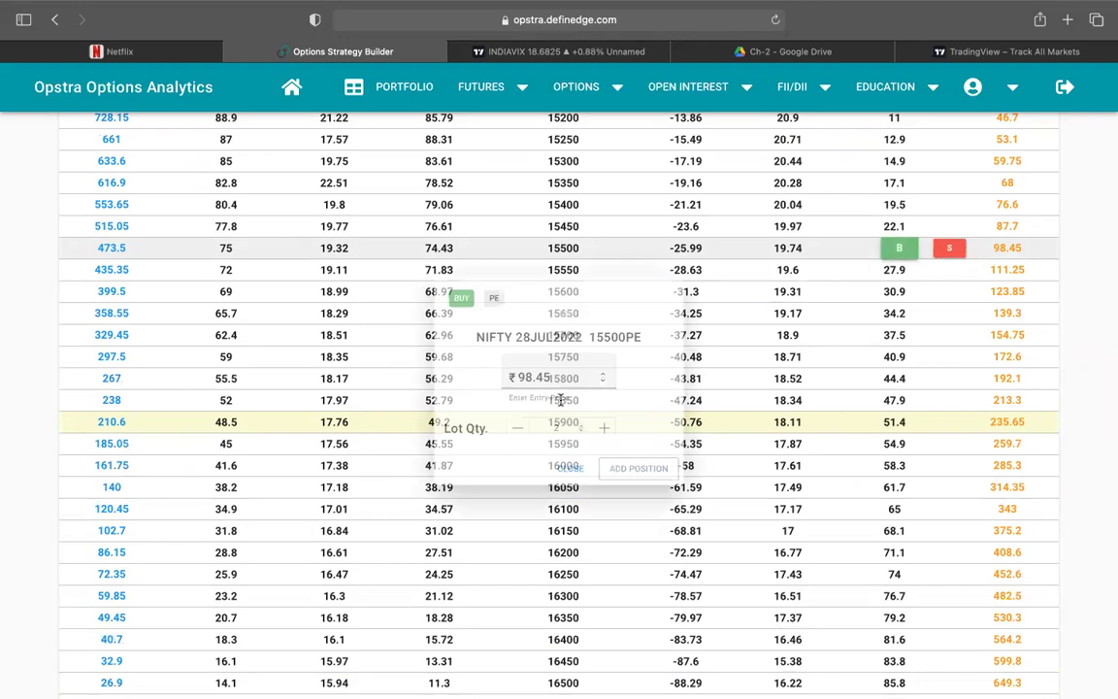
click(507, 439)
click(653, 489)
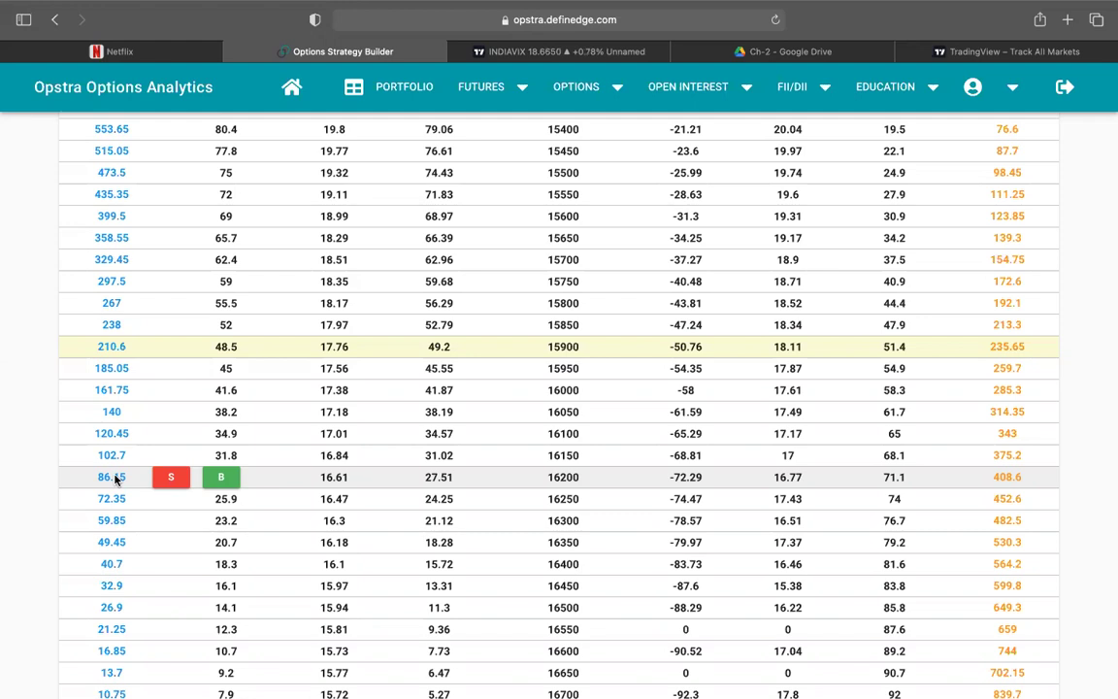
Step: Add a buy position of 1 lot in the 28JUL2022 16200 call at 86.15
click(216, 476)
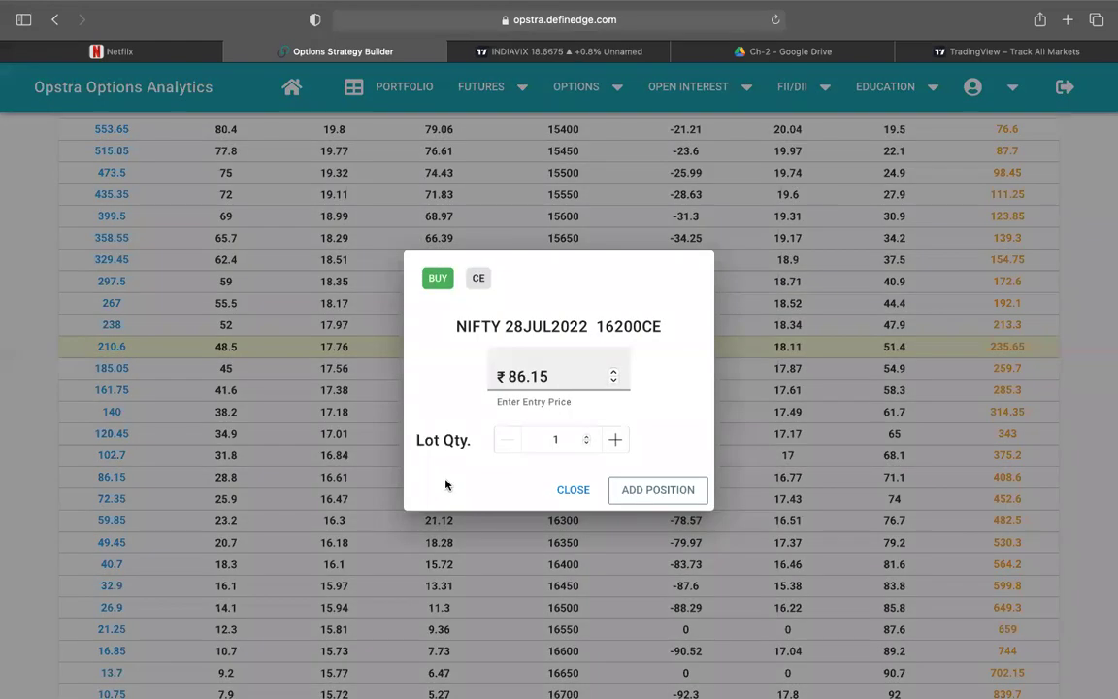
click(643, 497)
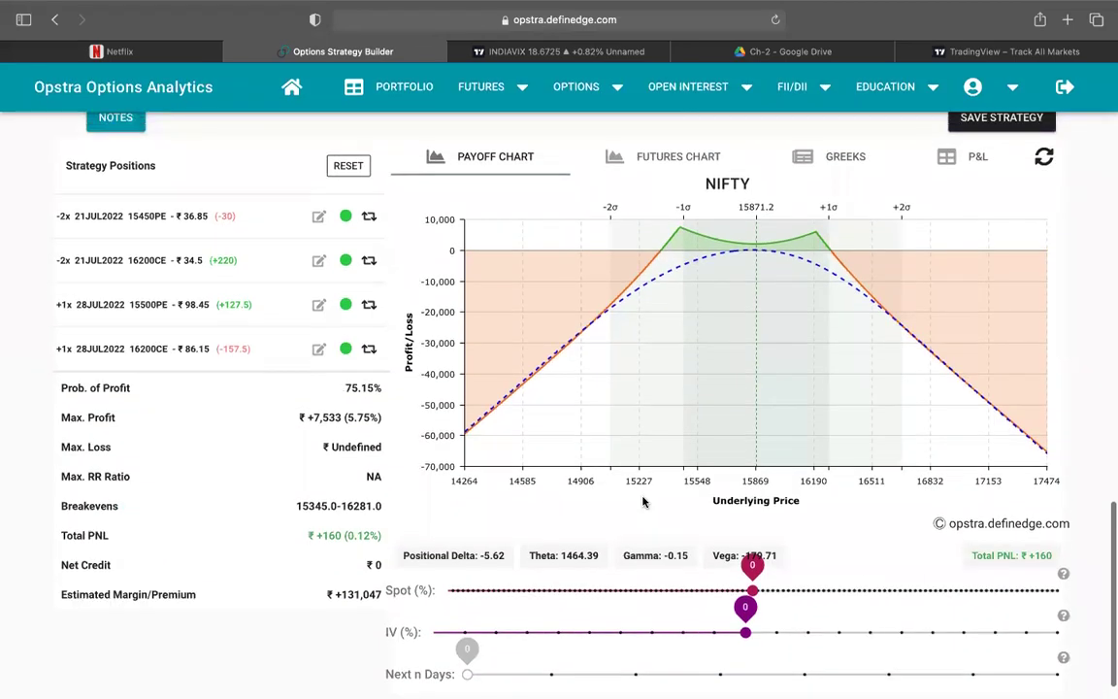
Step: Compare the payoff chart with IV changes of -10%, -20% and +25%, and return the IV change to 0%
mouse_move(698, 304)
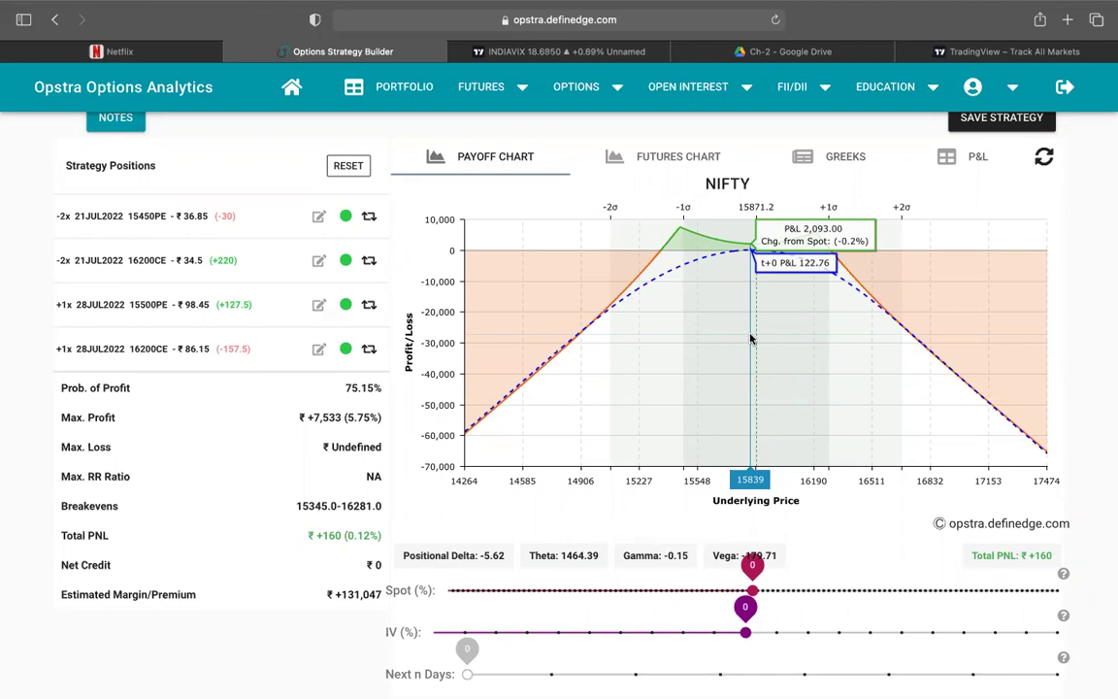
click(667, 632)
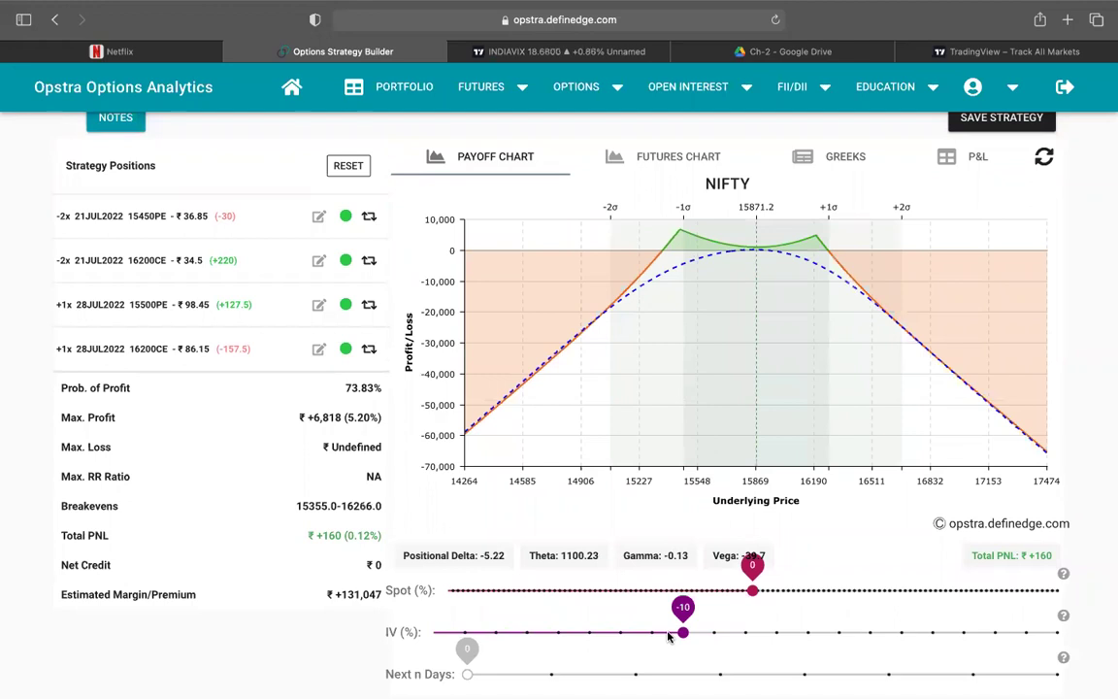
drag(667, 635, 629, 631)
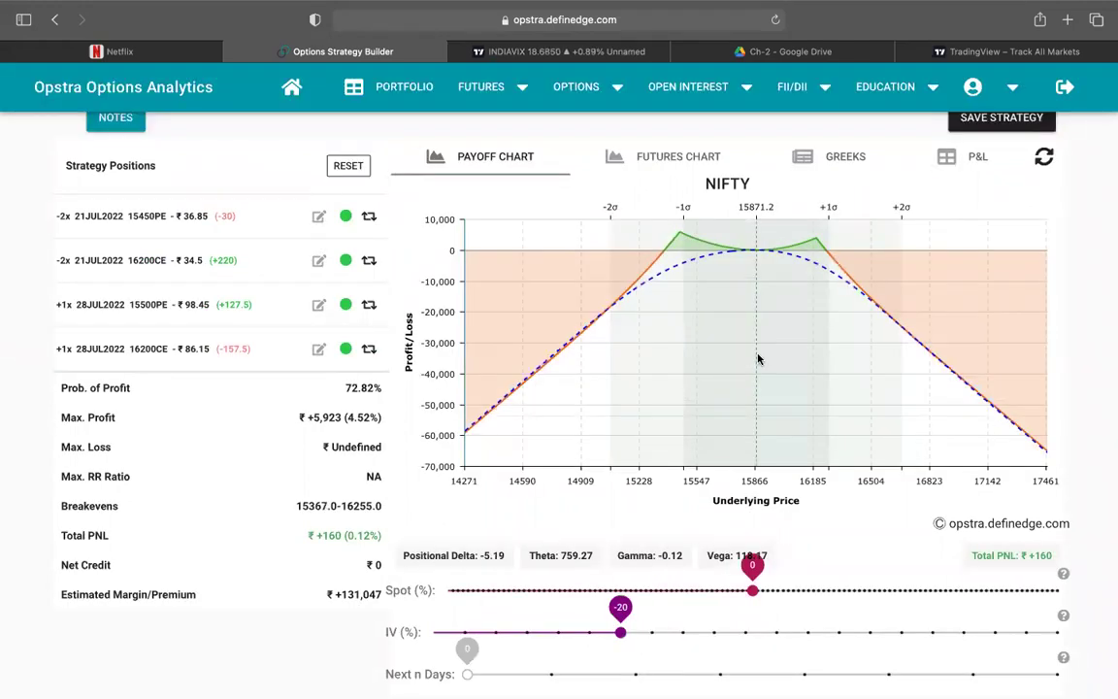
mouse_move(759, 359)
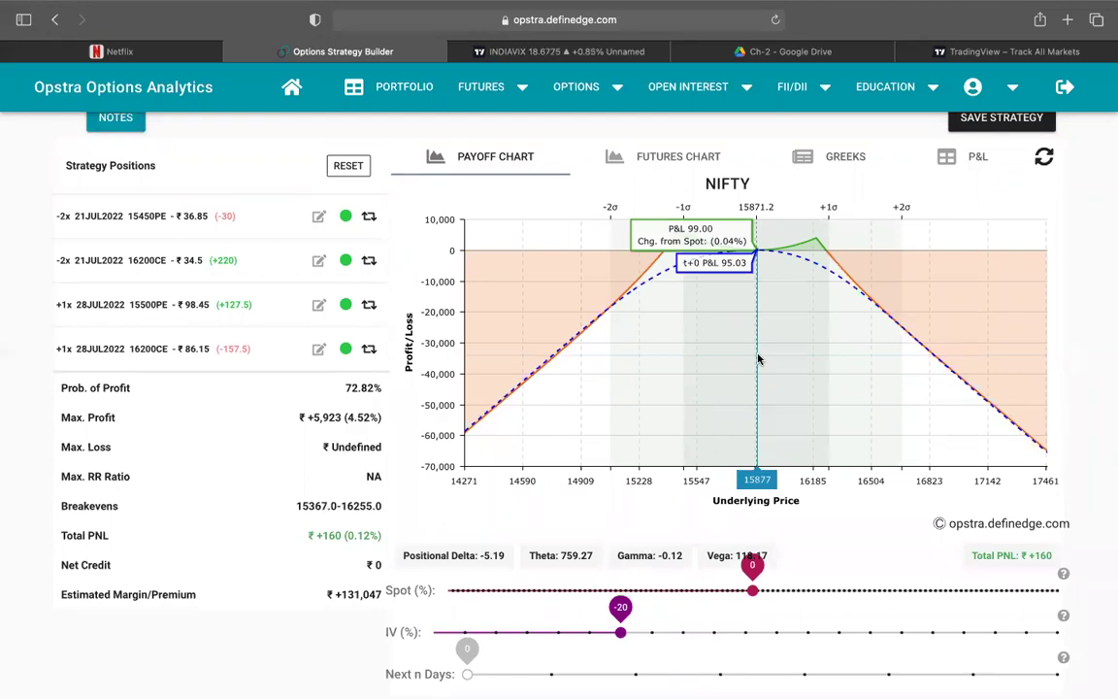
drag(858, 640, 901, 637)
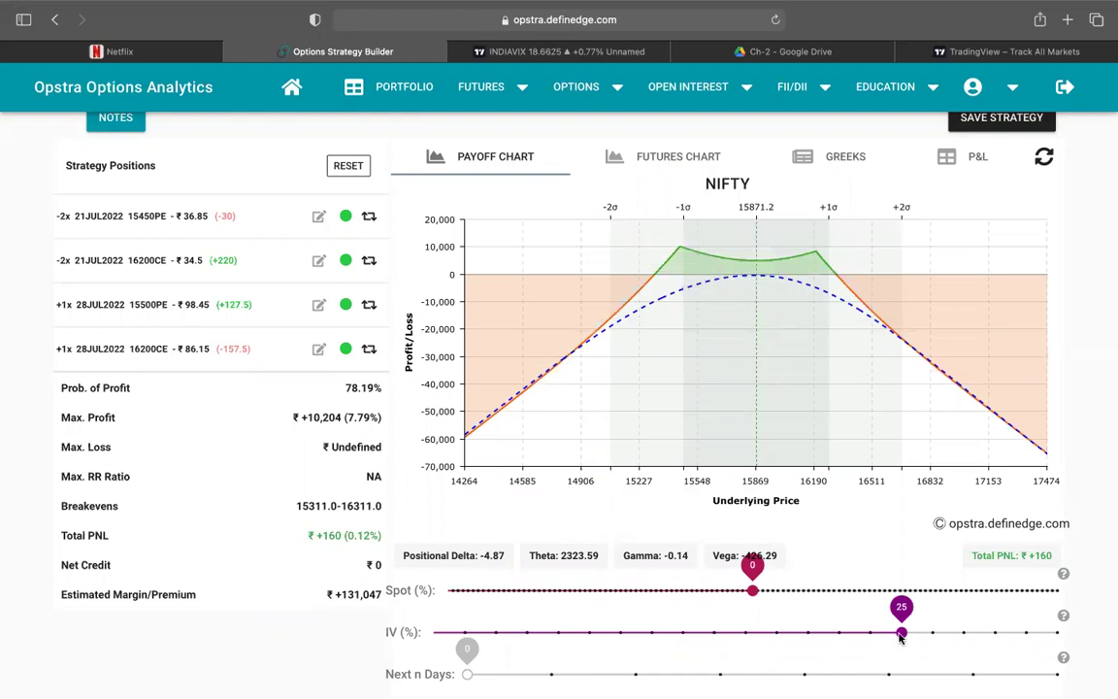
drag(902, 634, 746, 633)
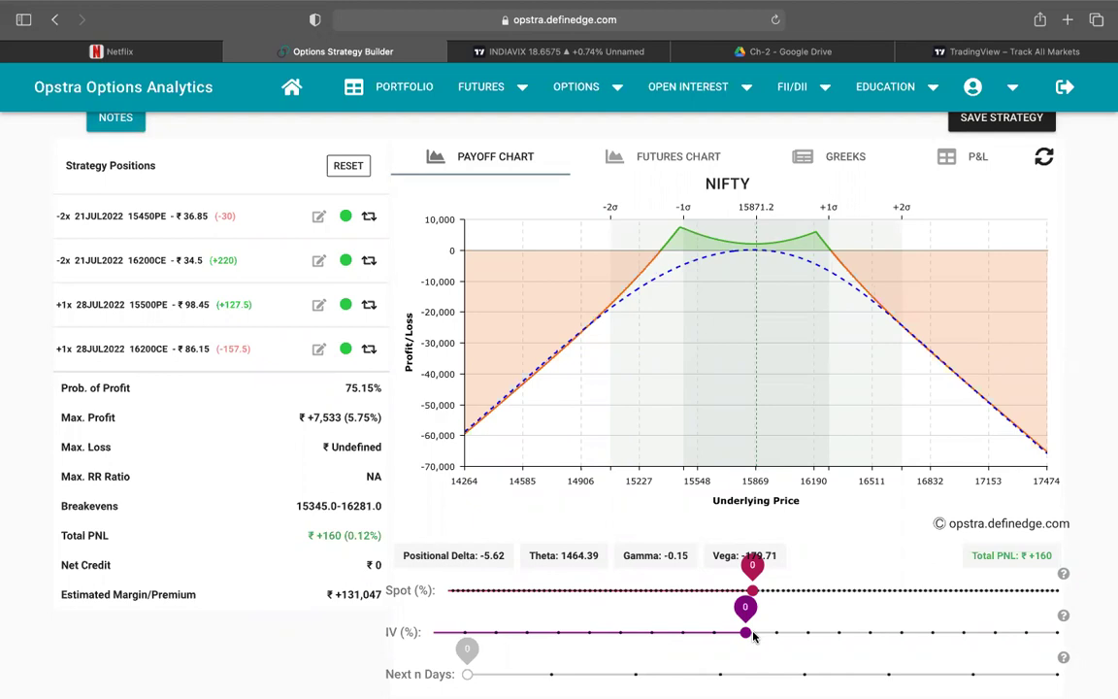
Step: Start saving the four-leg strategy and enter "calendar for 21st July" as its strategy name
scroll(753, 635, up, 2)
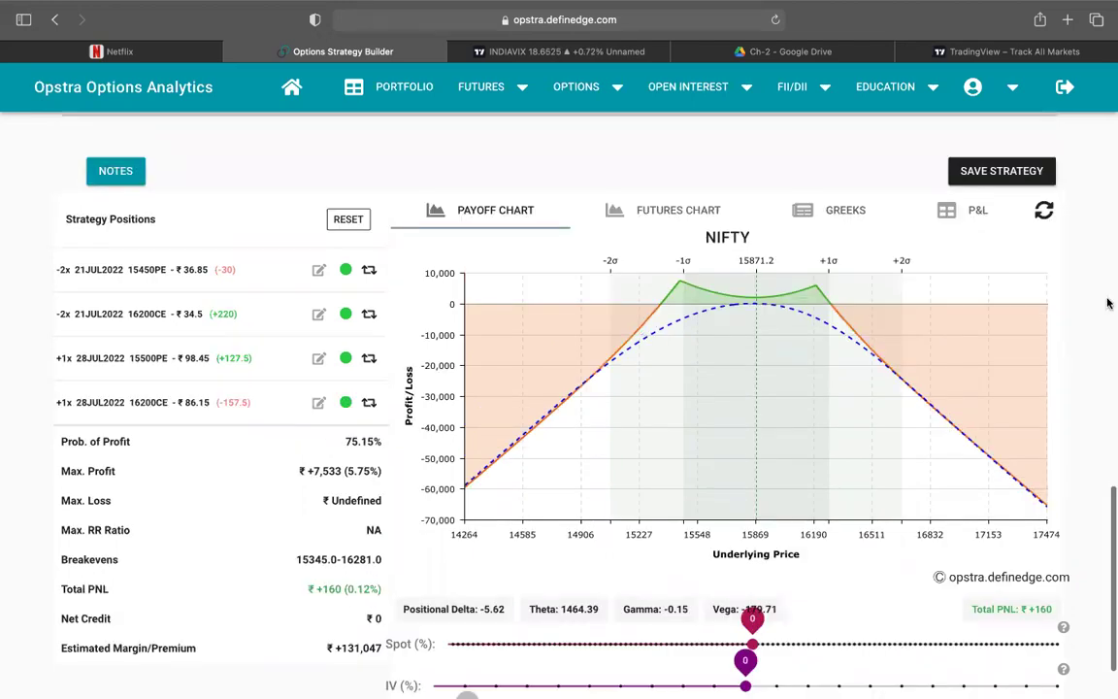
click(1002, 171)
click(957, 223)
text(Cla)
text(e)
key(BackSpace)
key(BackSpace)
key(BackSpace)
key(BackSpace)
text(Calenda)
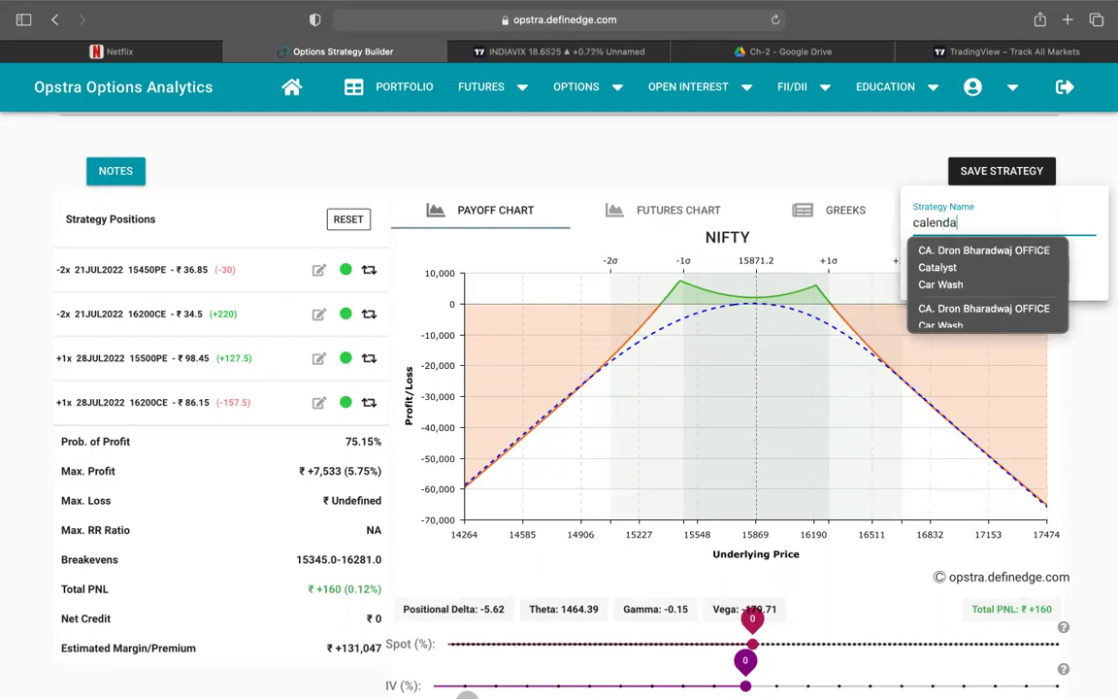
text(r for )
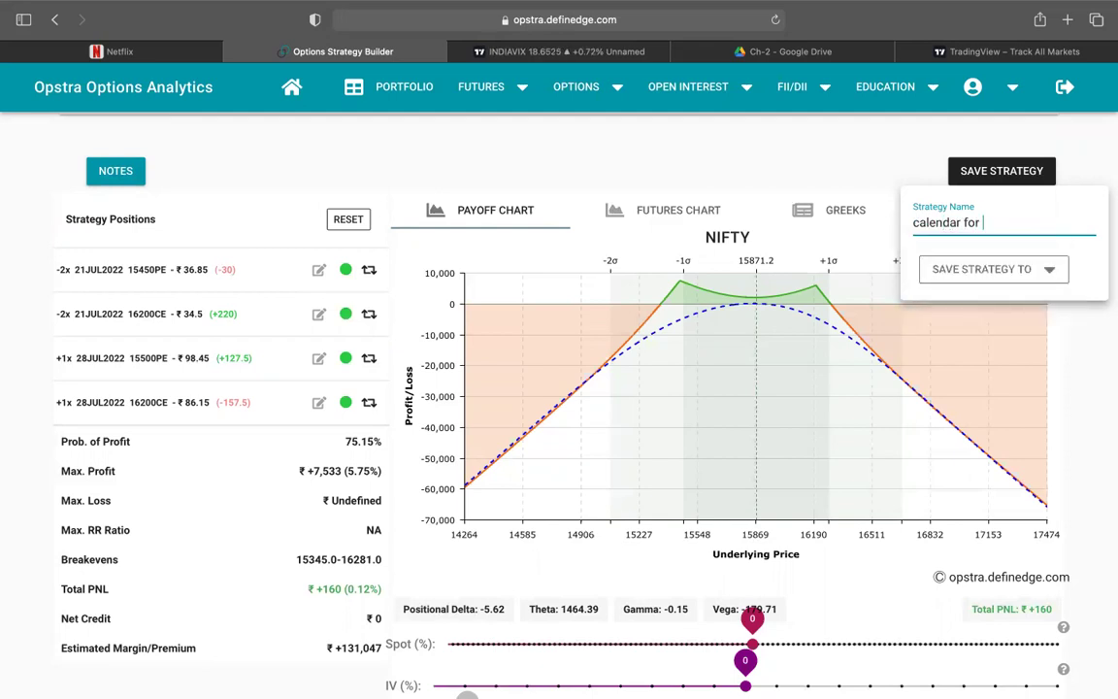
text(21st July)
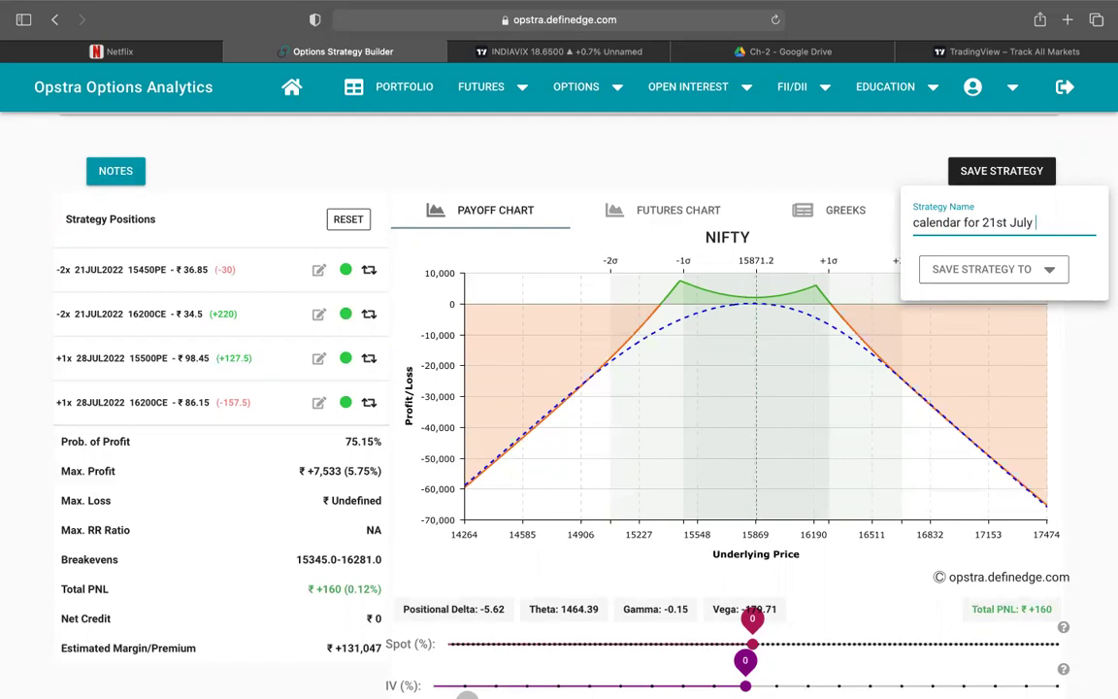
Step: Choose a destination to save the named strategy to, and close the save form
click(982, 274)
click(965, 321)
click(986, 176)
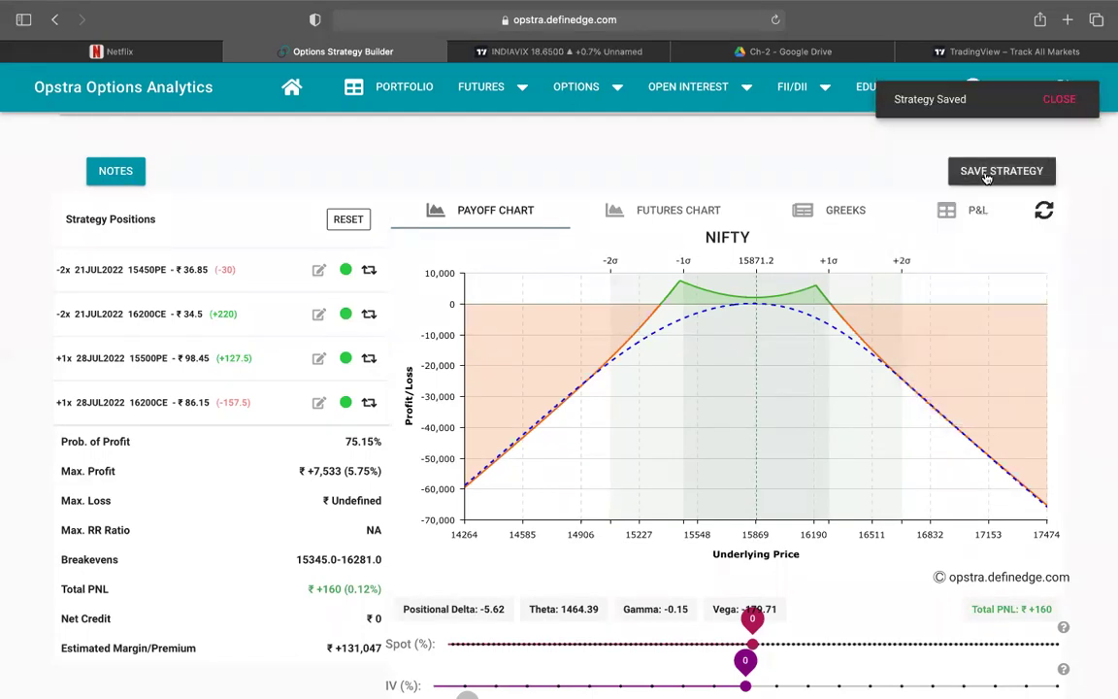
click(986, 175)
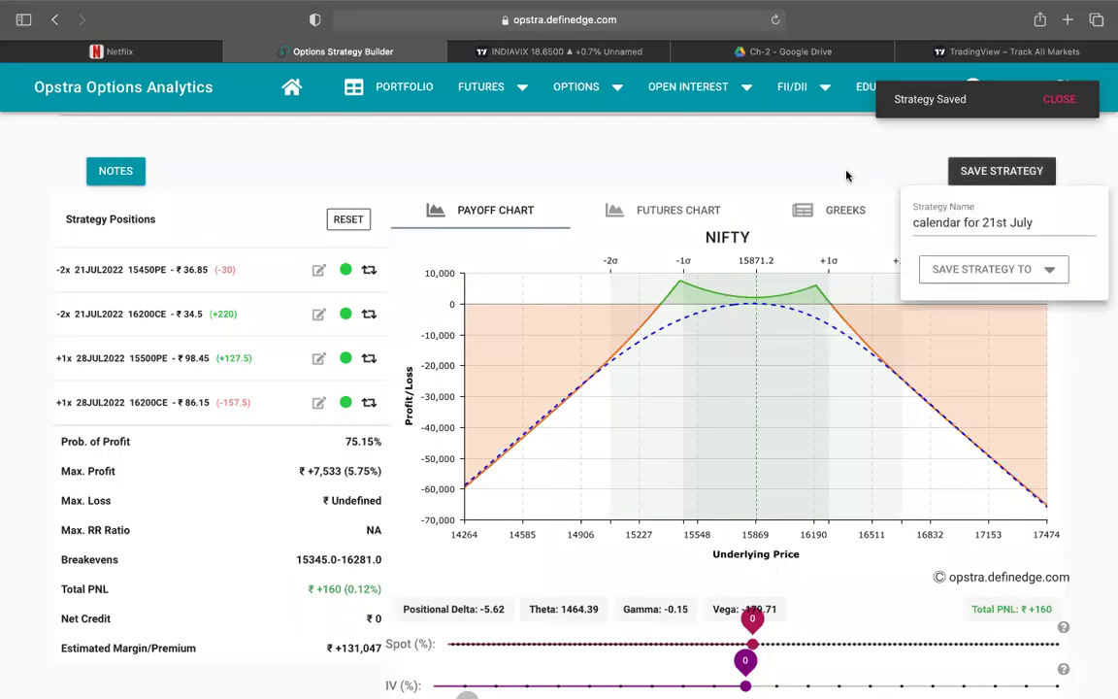
click(848, 175)
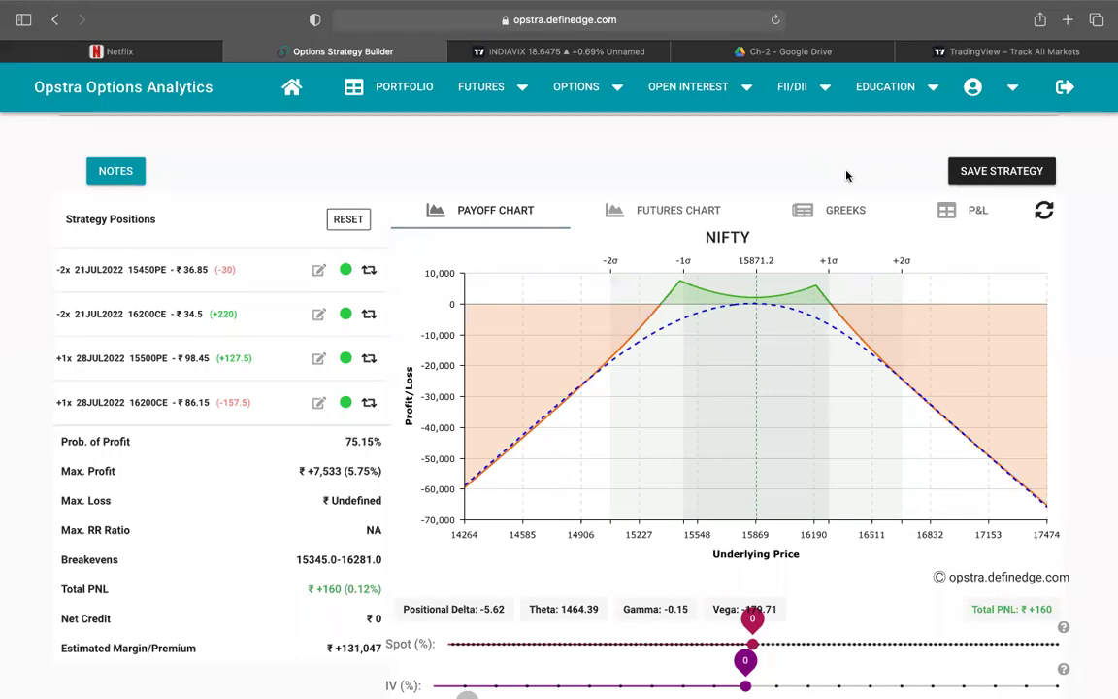
mouse_move(506, 387)
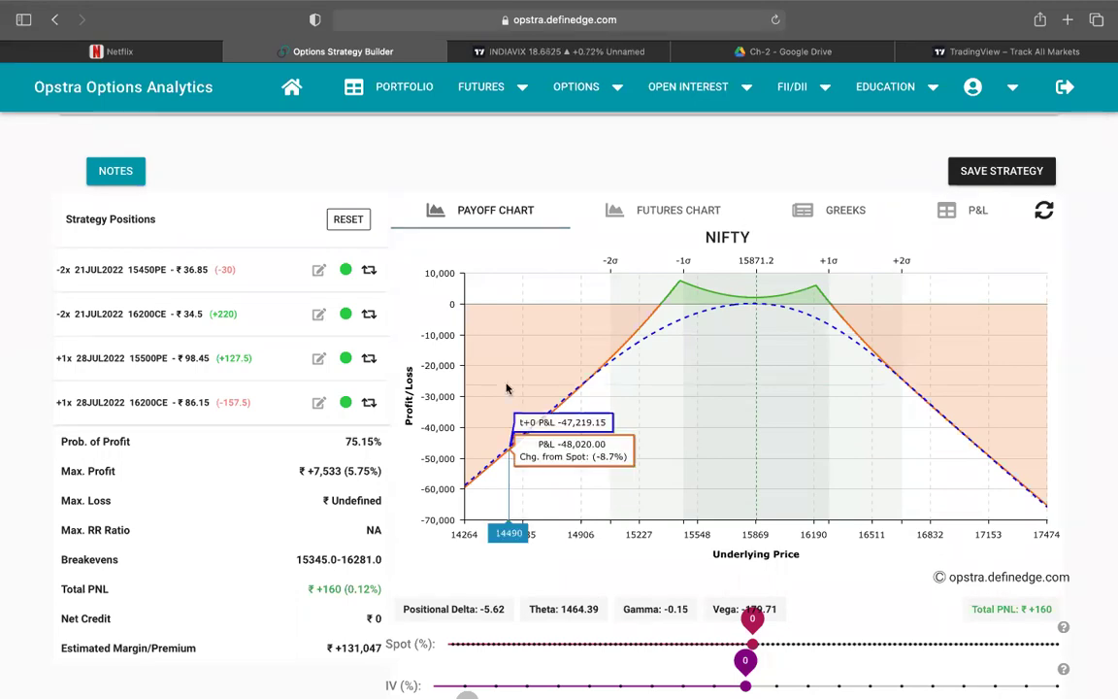
scroll(506, 388, down, 1)
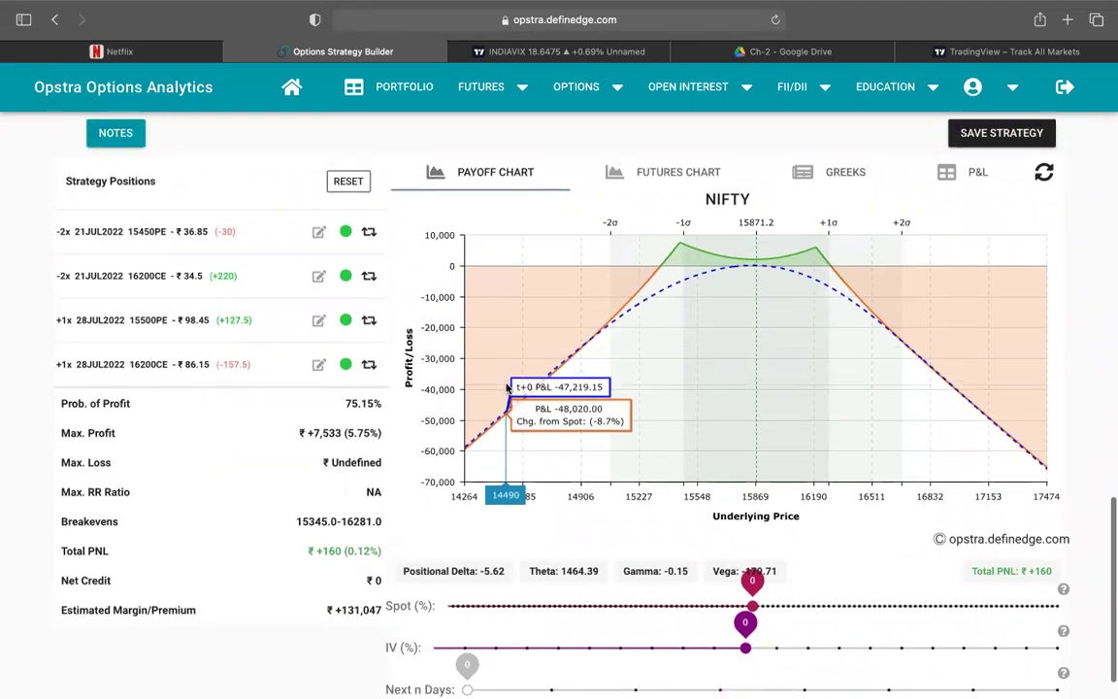